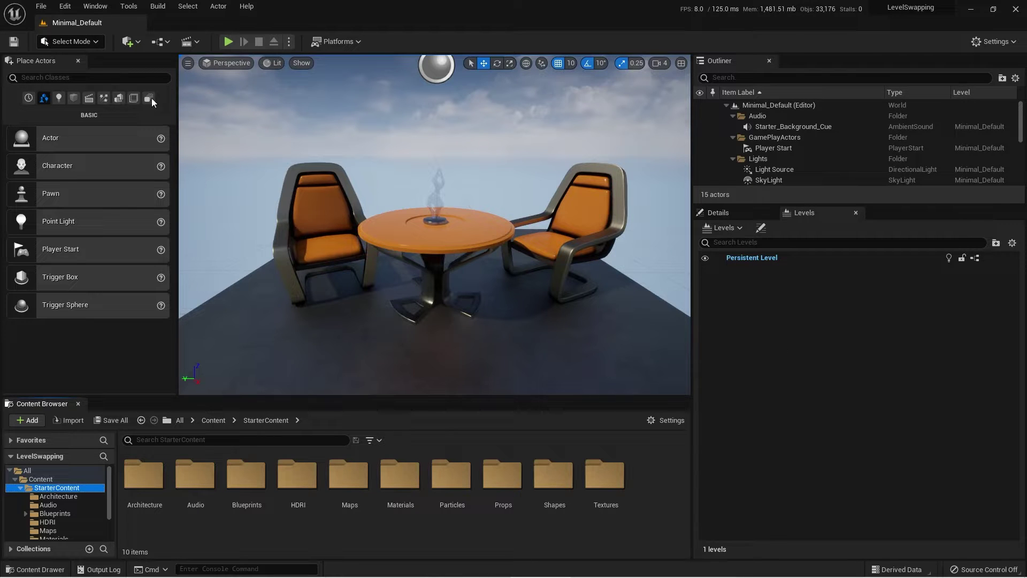
pyautogui.click(41, 7)
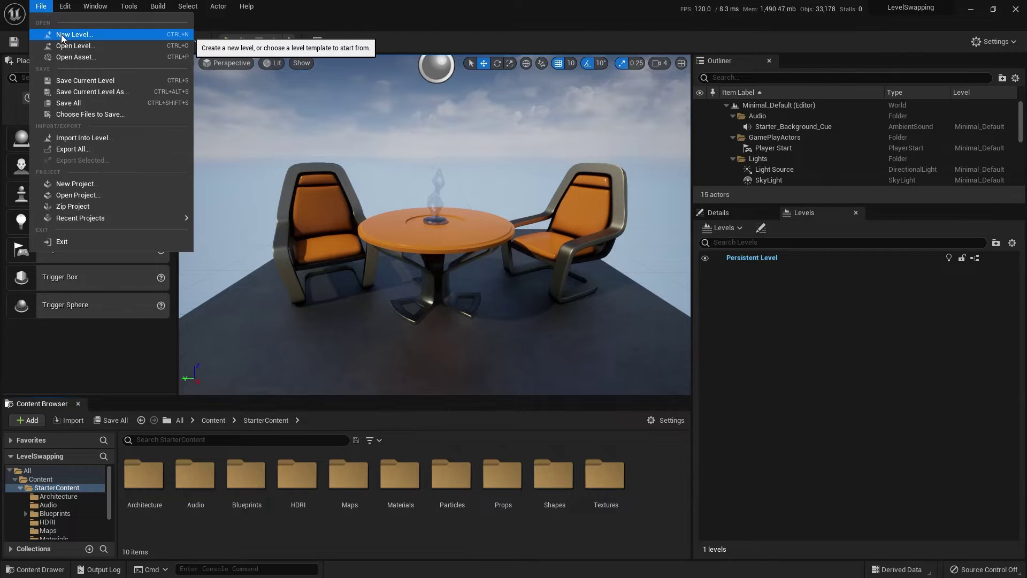
pyautogui.click(806, 217)
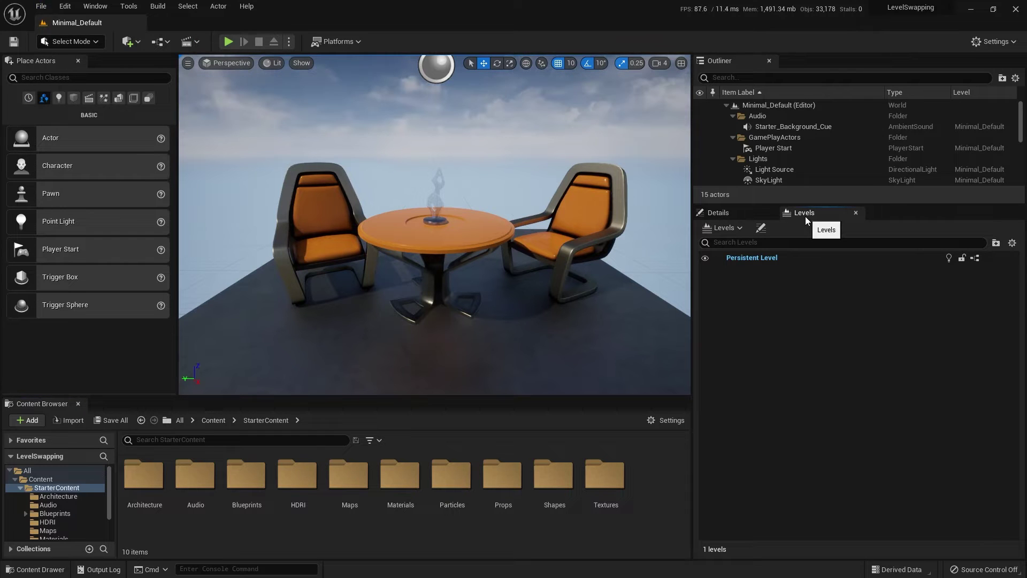
pyautogui.click(96, 7)
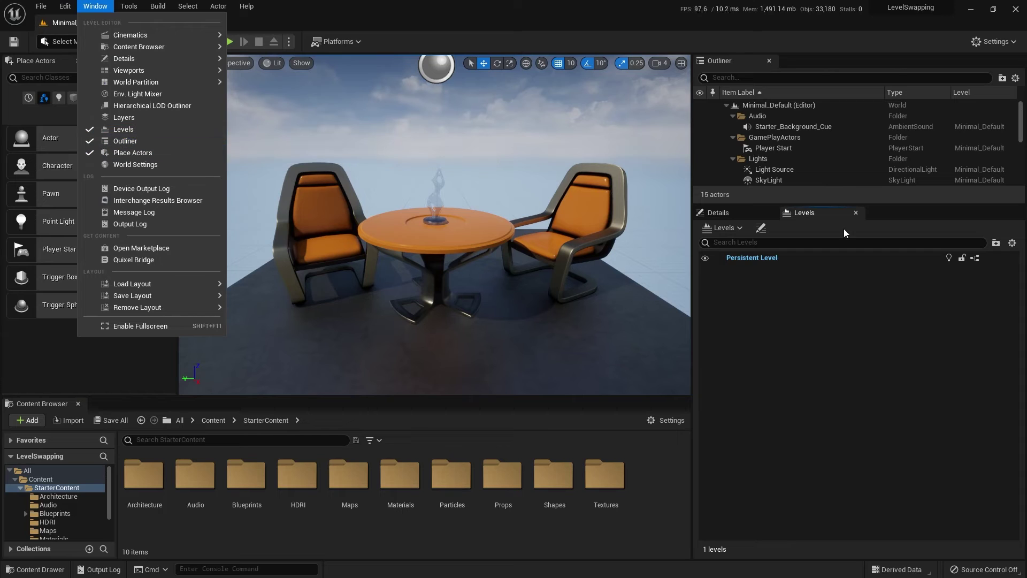
# Step: Create a new sublevel from the Empty Level template and save it as chairs in the StarterContent/Maps folder
pyautogui.click(729, 231)
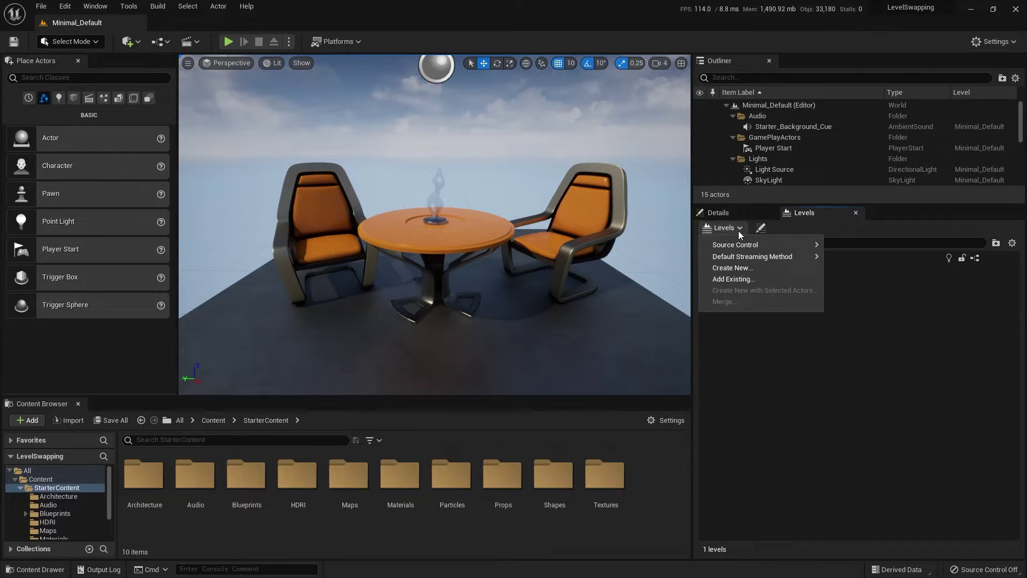
pyautogui.click(727, 268)
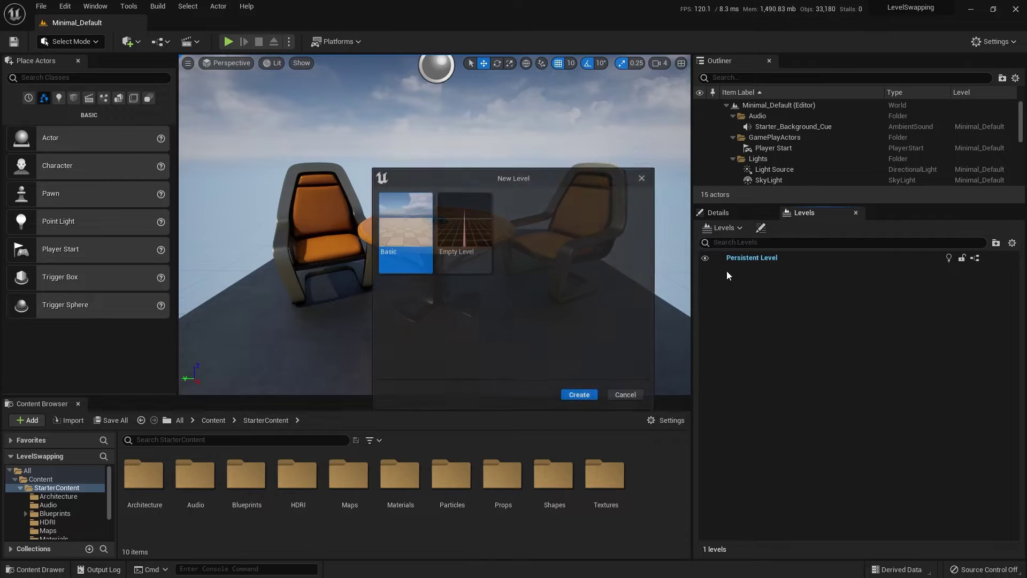
pyautogui.click(464, 238)
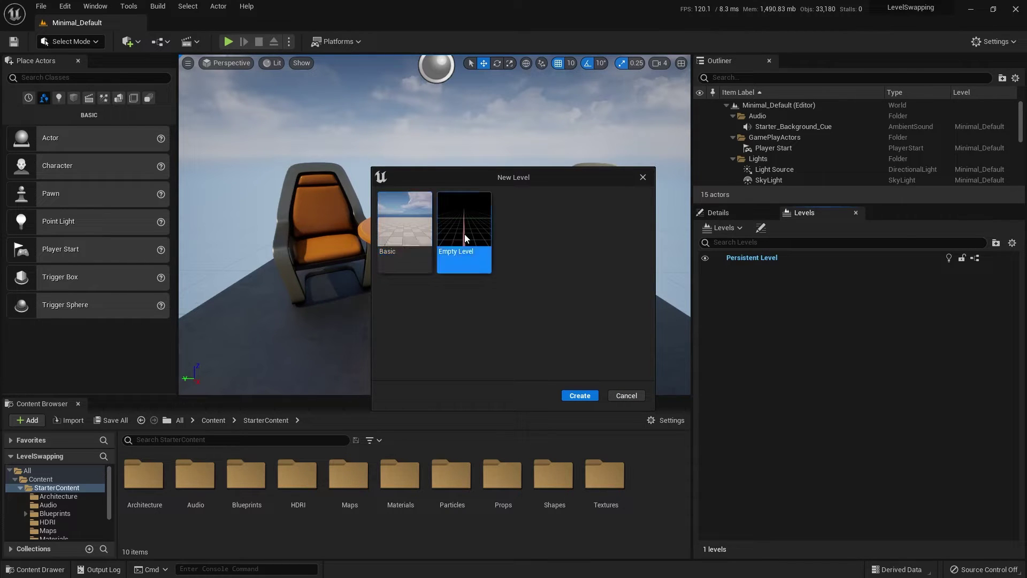
pyautogui.click(580, 396)
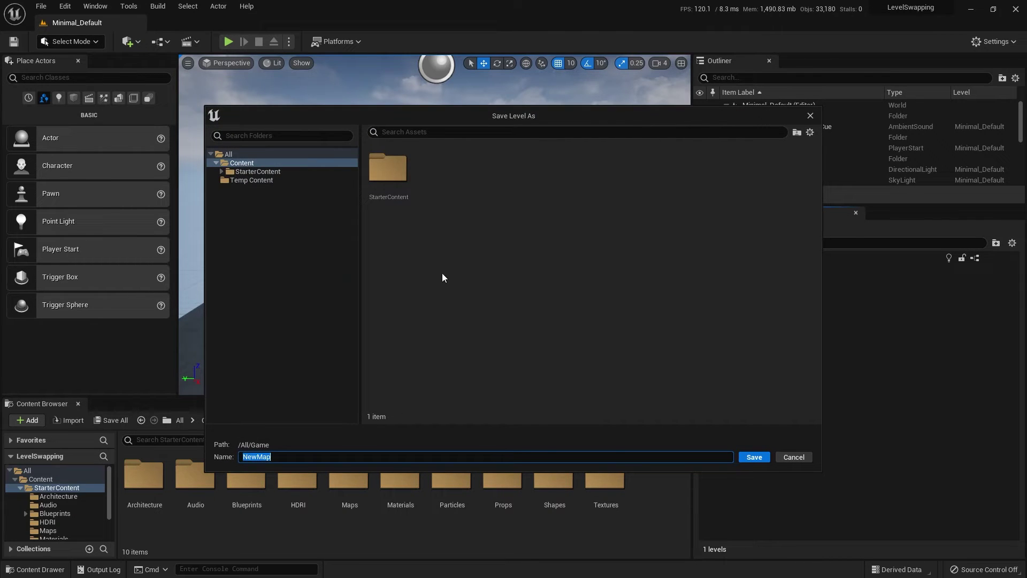
pyautogui.click(251, 171)
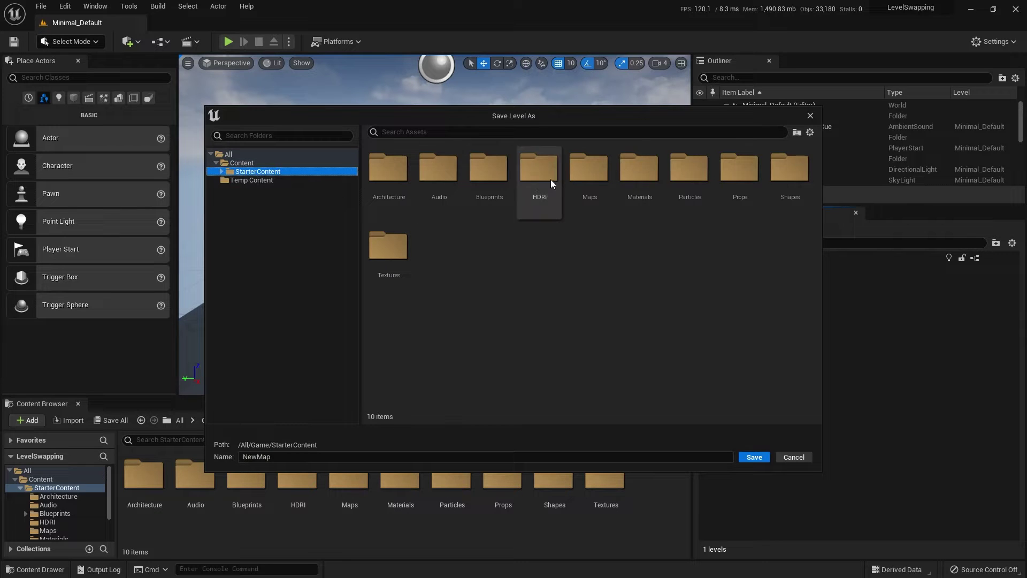
pyautogui.doubleClick(592, 178)
pyautogui.click(279, 455)
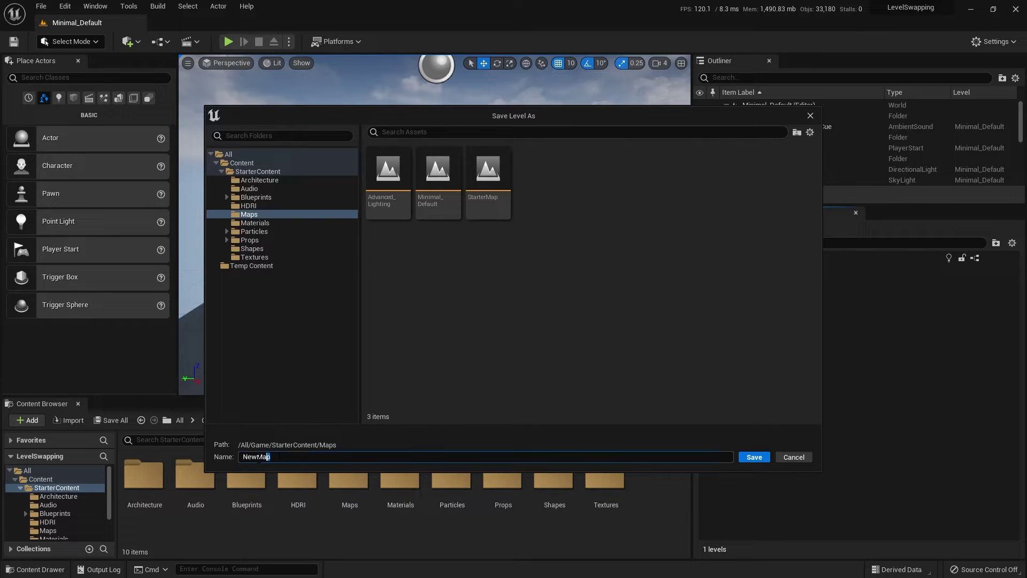
pyautogui.write('chairs')
pyautogui.click(755, 456)
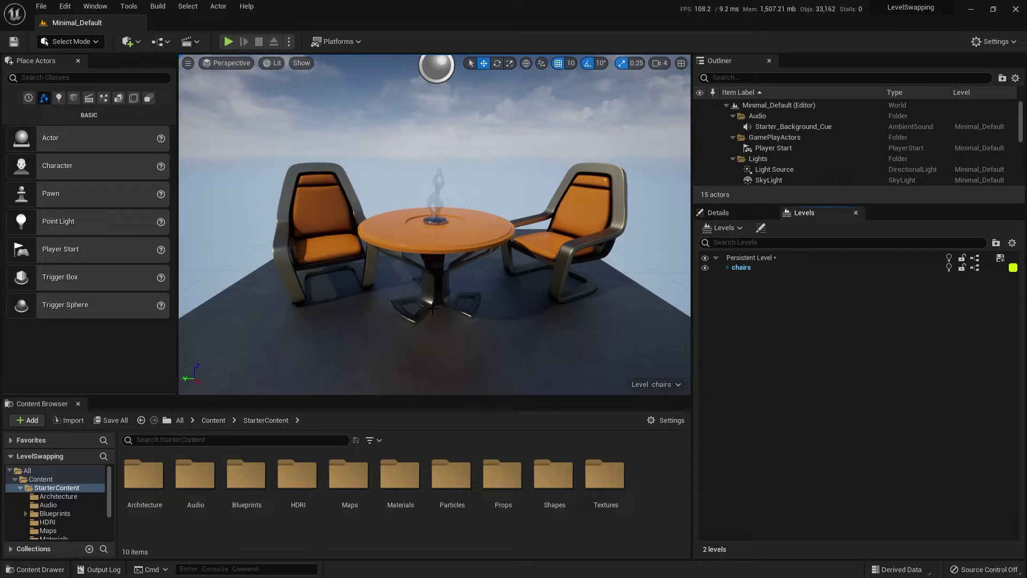
# Step: Open the chairs level from the StarterContent/Maps folder, saving the pending changes to Minimal_Default
pyautogui.doubleClick(353, 483)
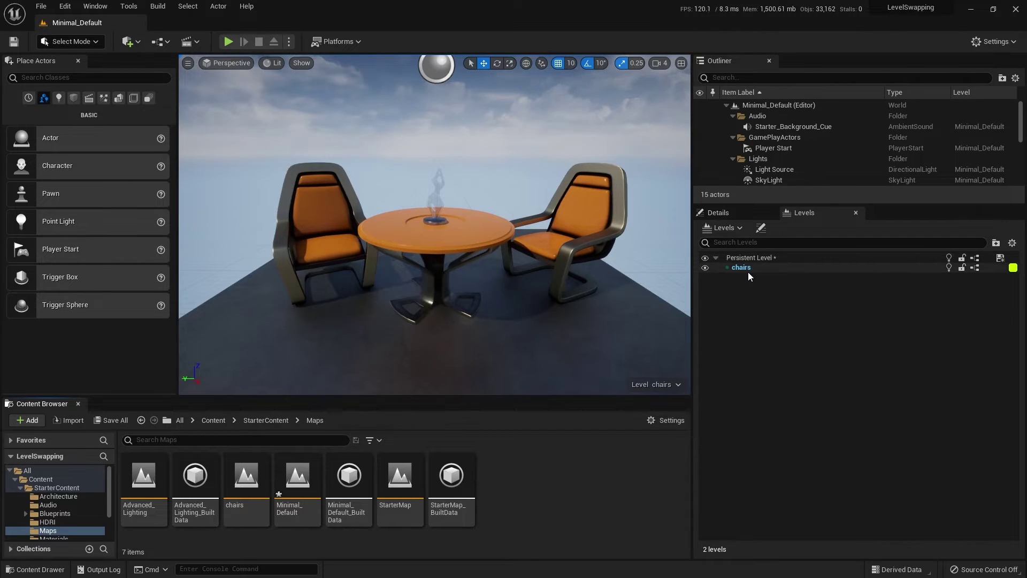
pyautogui.doubleClick(248, 484)
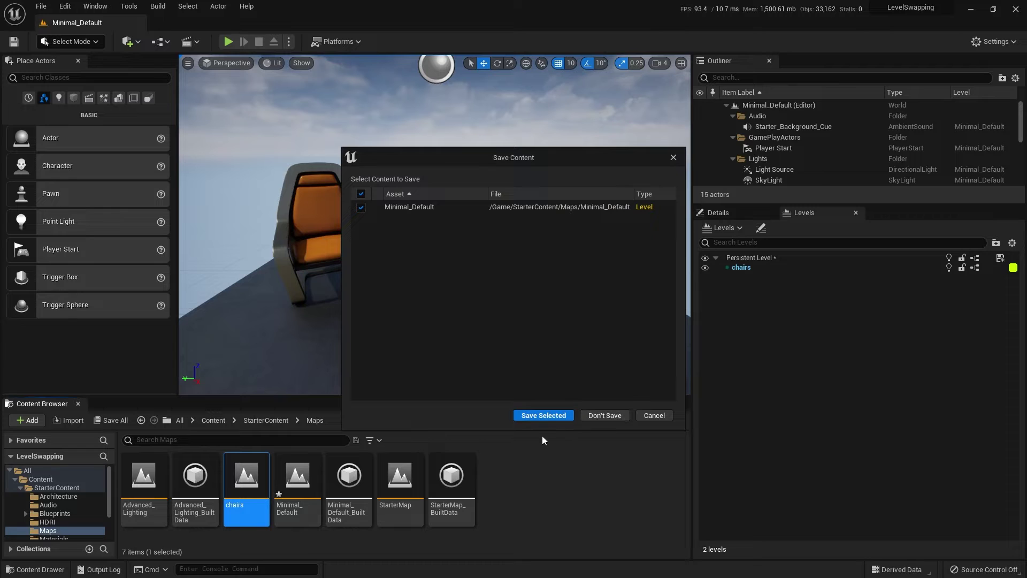
pyautogui.click(538, 417)
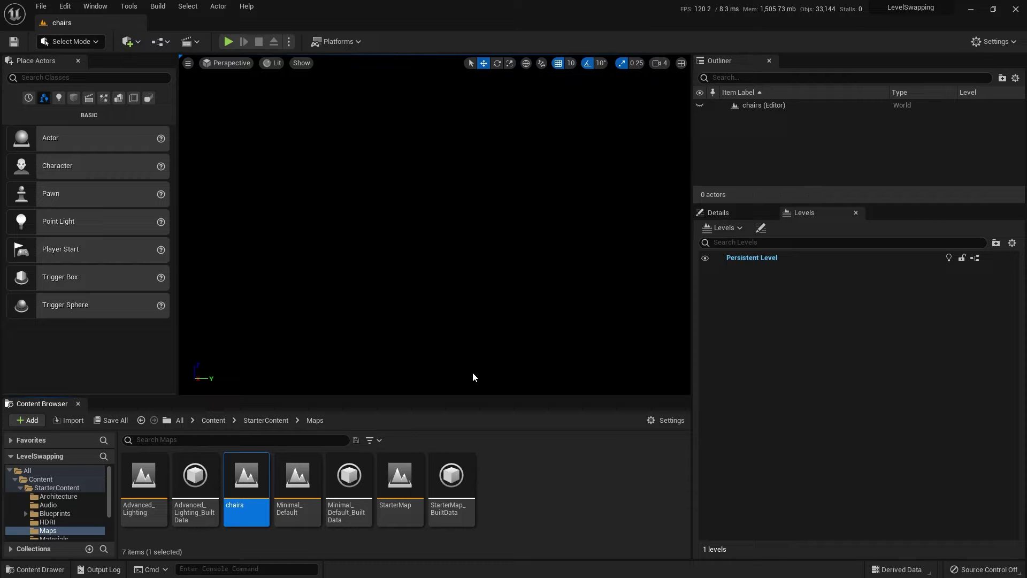
# Step: Reopen the Minimal_Default level and widen the Outliner to examine which level each actor belongs to
pyautogui.doubleClick(296, 489)
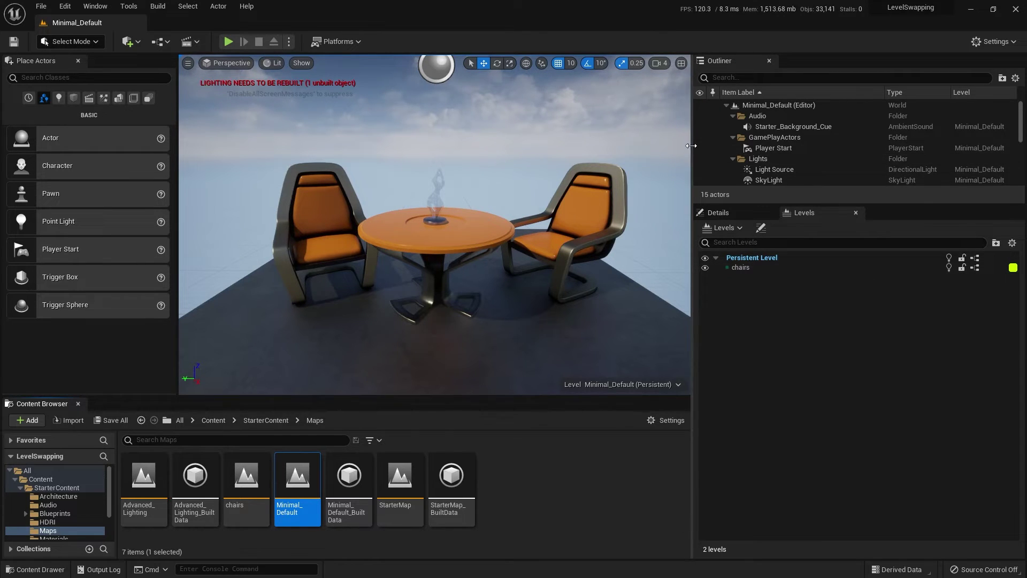
pyautogui.moveTo(693, 155); pyautogui.dragTo(638, 155)
pyautogui.moveTo(862, 92); pyautogui.dragTo(814, 92)
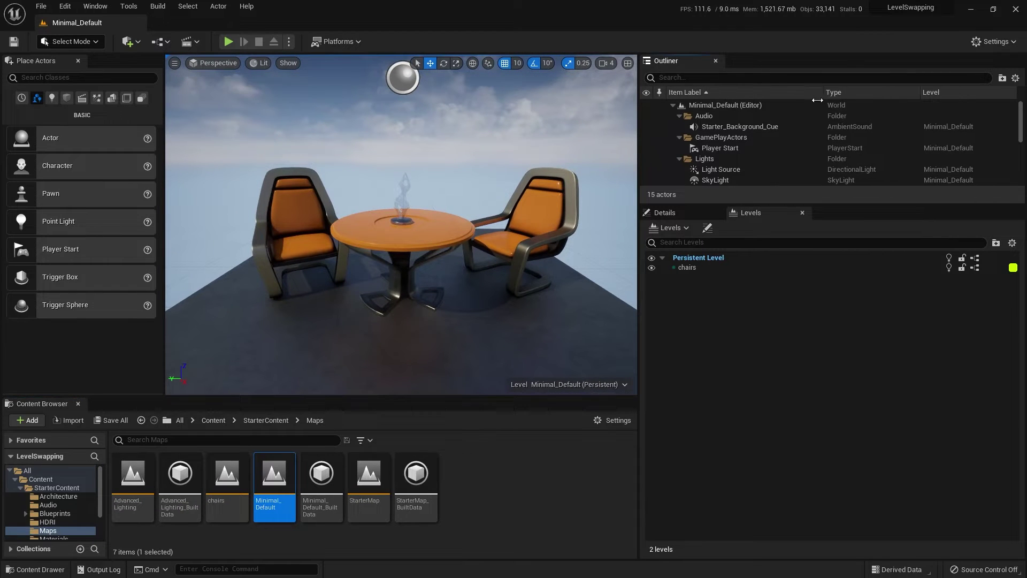
pyautogui.rightClick(853, 92)
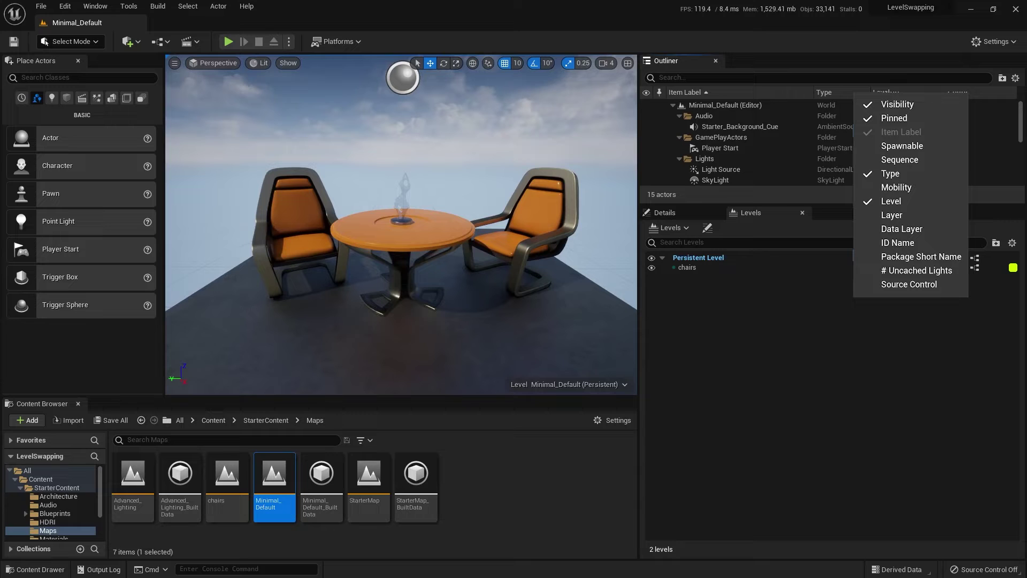
pyautogui.click(878, 201)
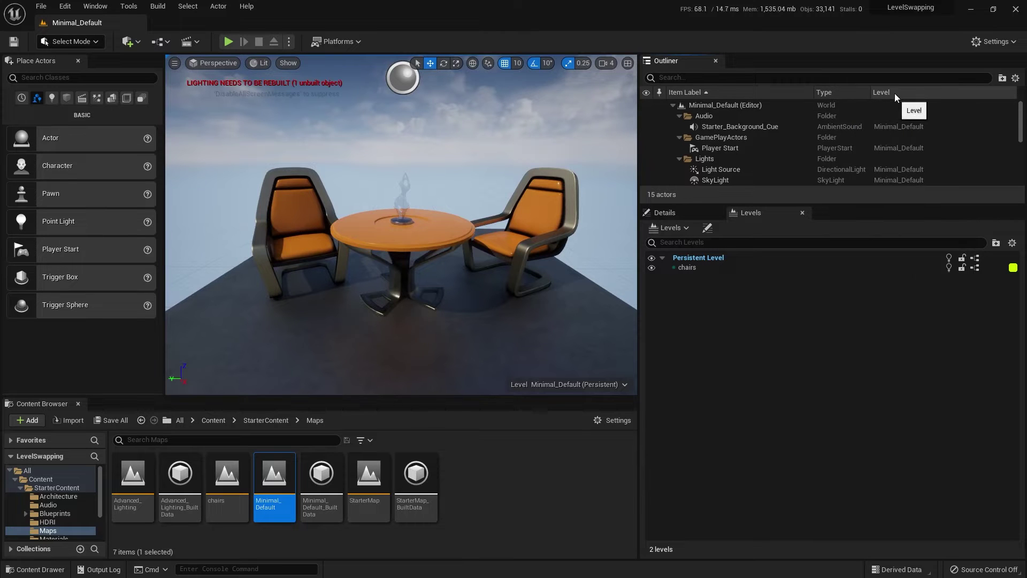
pyautogui.scroll(-1, 1022, 128)
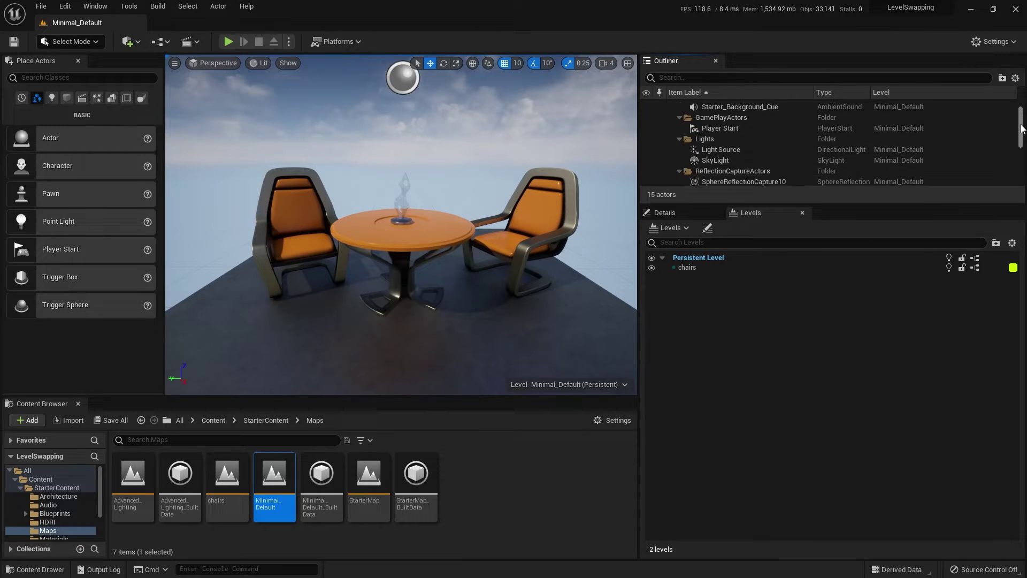
pyautogui.moveTo(1021, 126)
pyautogui.mouseDown()
pyautogui.moveTo(1020, 158)
pyautogui.moveTo(1016, 109)
pyautogui.mouseUp()
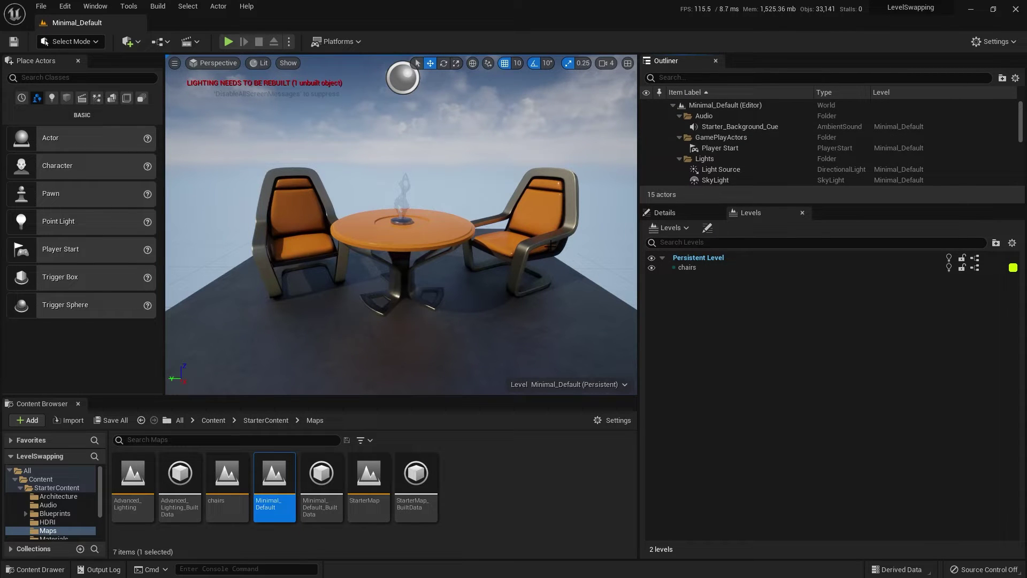
# Step: Move both chair meshes, first the one beside the table's far right, from Minimal_Default to the chairs sublevel
pyautogui.click(551, 244)
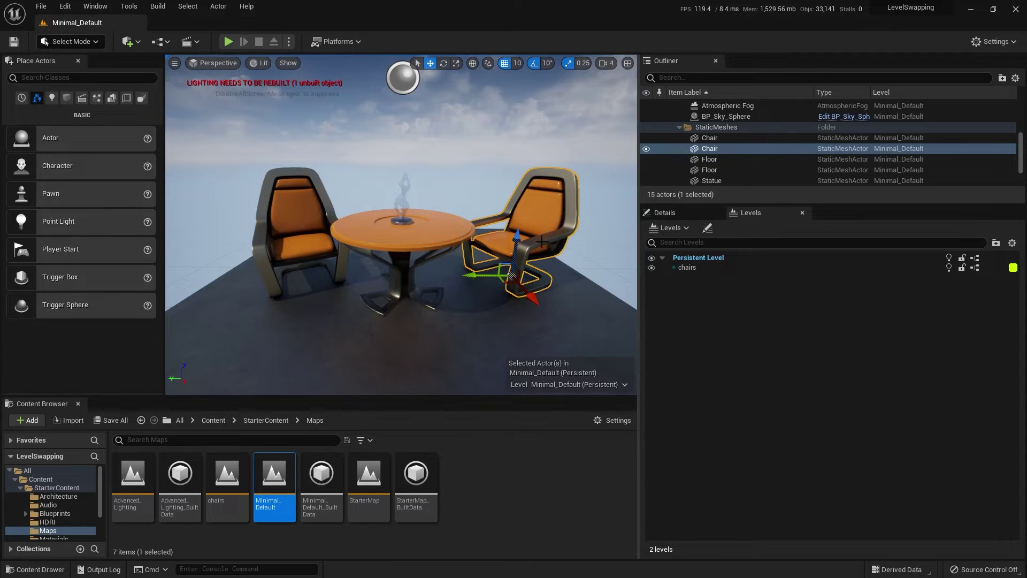
pyautogui.rightClick(692, 269)
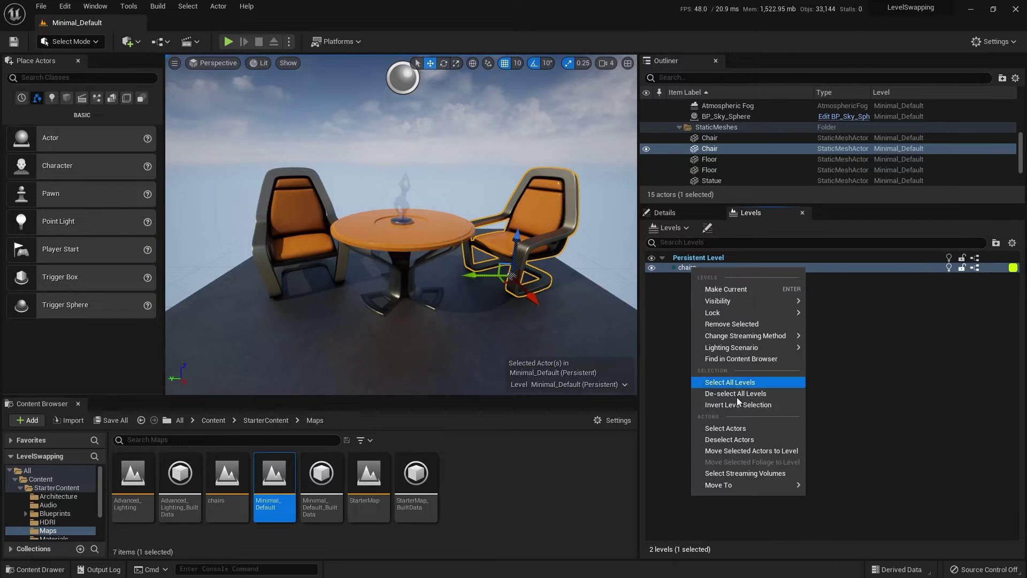
pyautogui.click(749, 452)
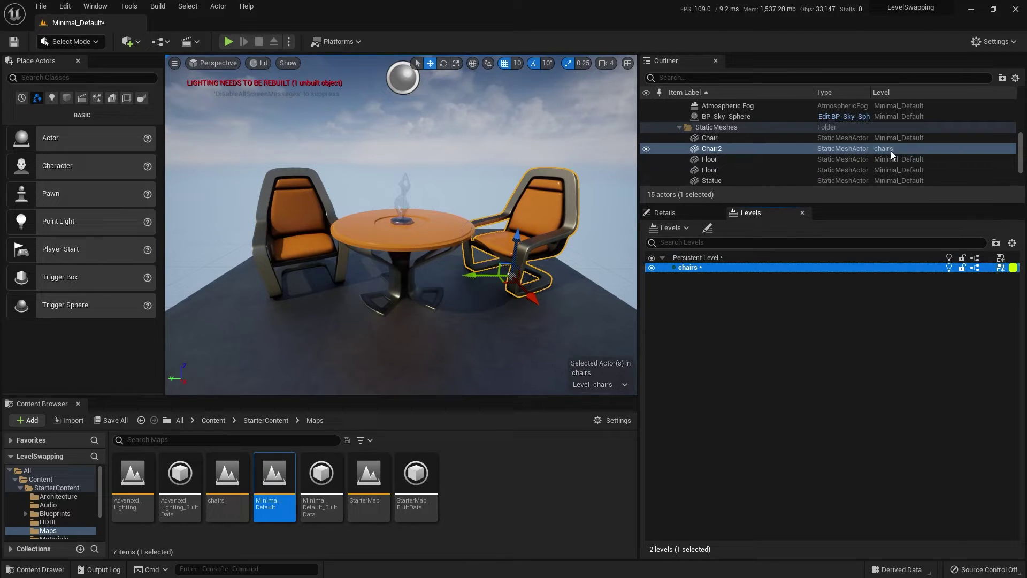
pyautogui.click(298, 229)
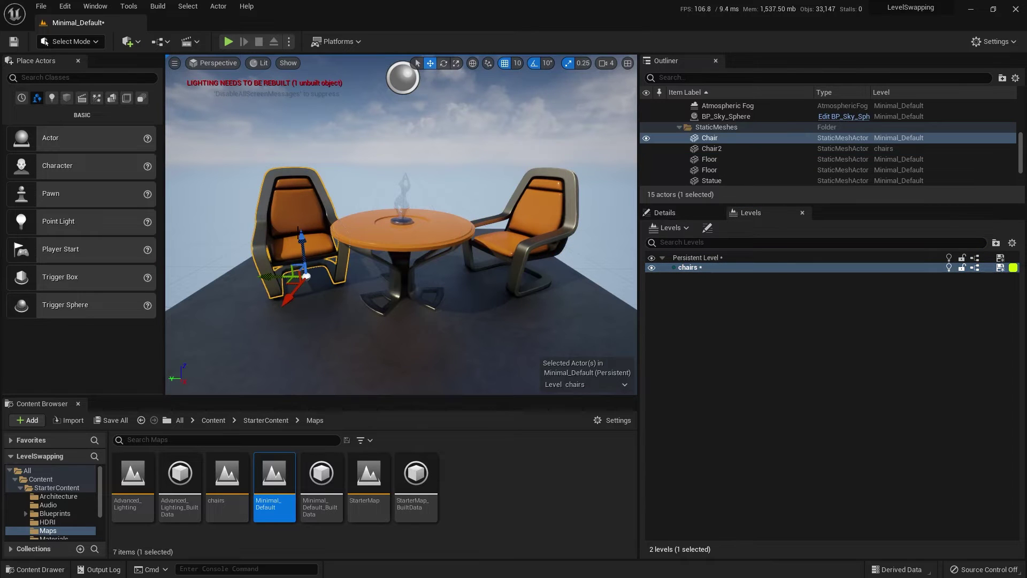
pyautogui.rightClick(693, 270)
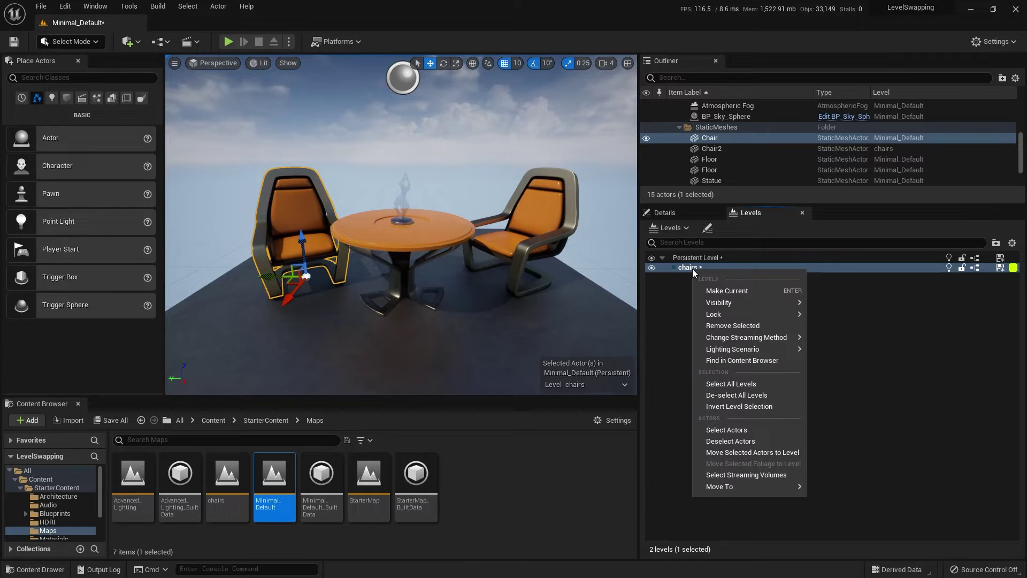
pyautogui.click(737, 454)
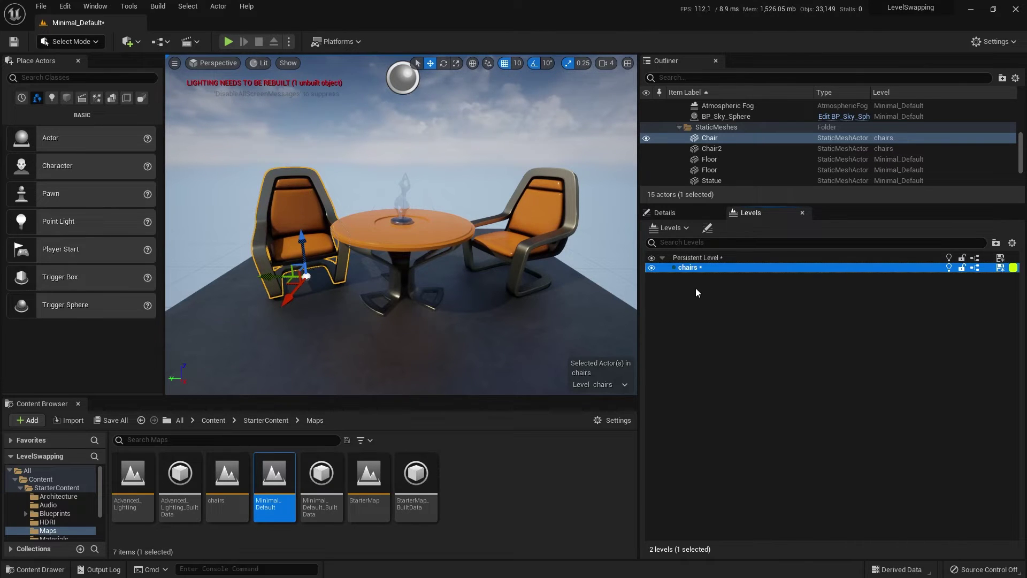
# Step: Hide the chairs sublevel and show it again to check which actors it contains
pyautogui.click(651, 267)
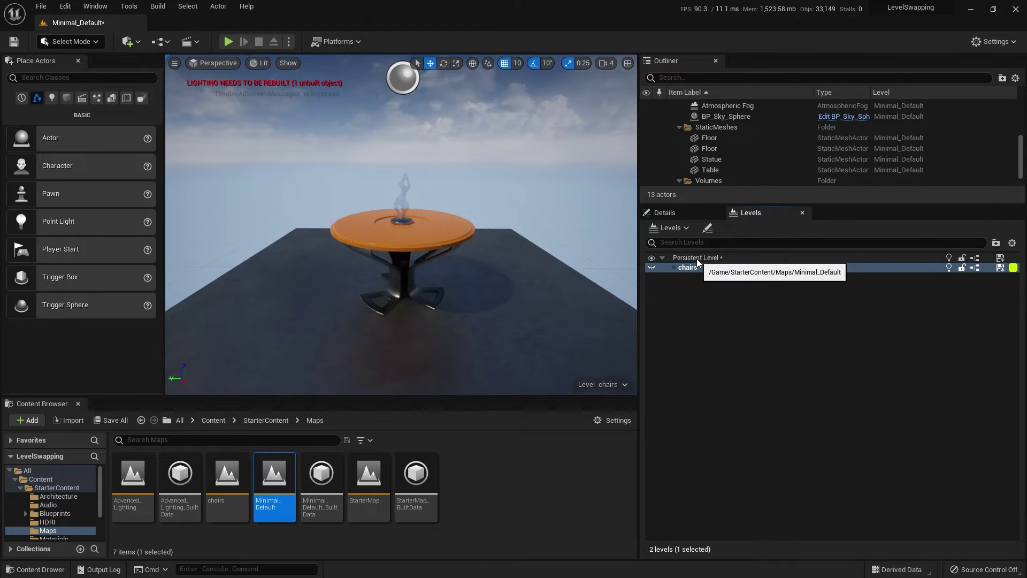
pyautogui.click(652, 268)
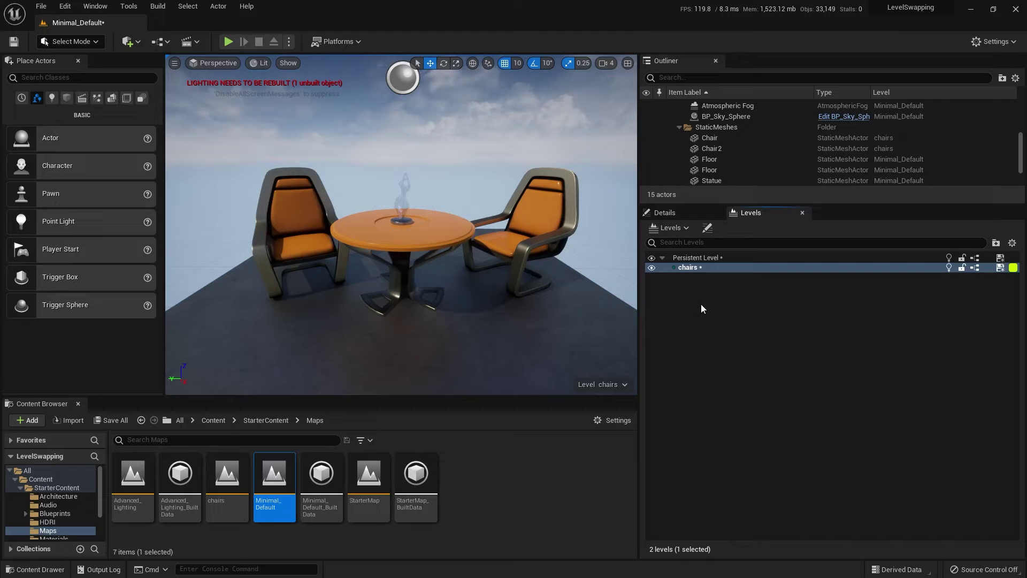
pyautogui.click(694, 259)
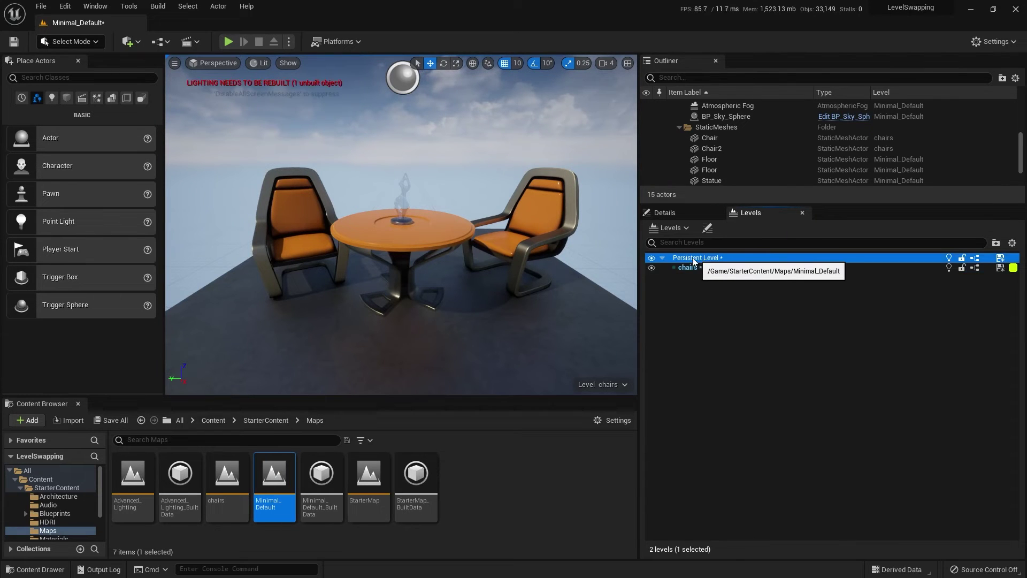
# Step: Move the Table mesh from the persistent level to the chairs sublevel
pyautogui.click(430, 237)
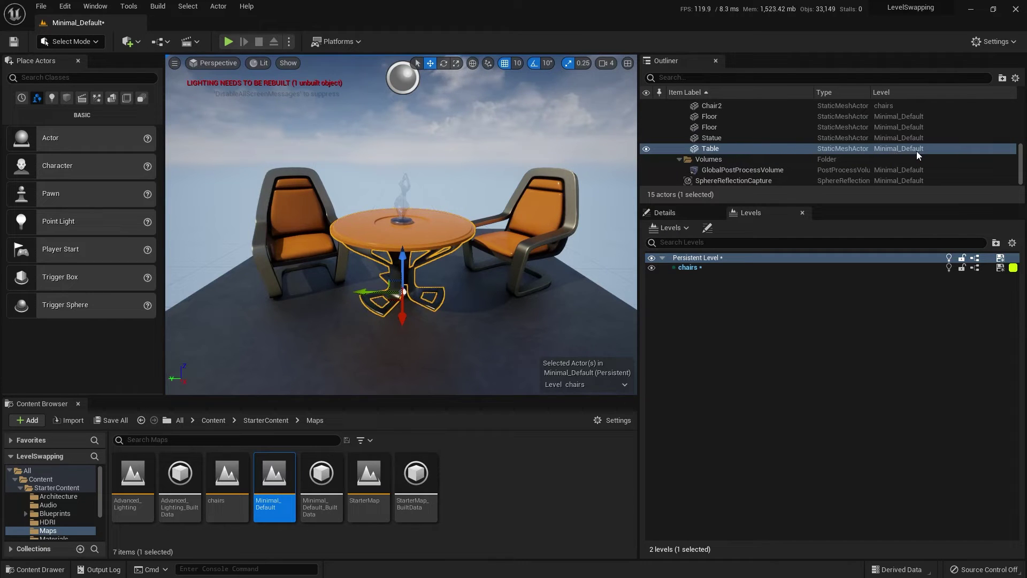
pyautogui.rightClick(694, 267)
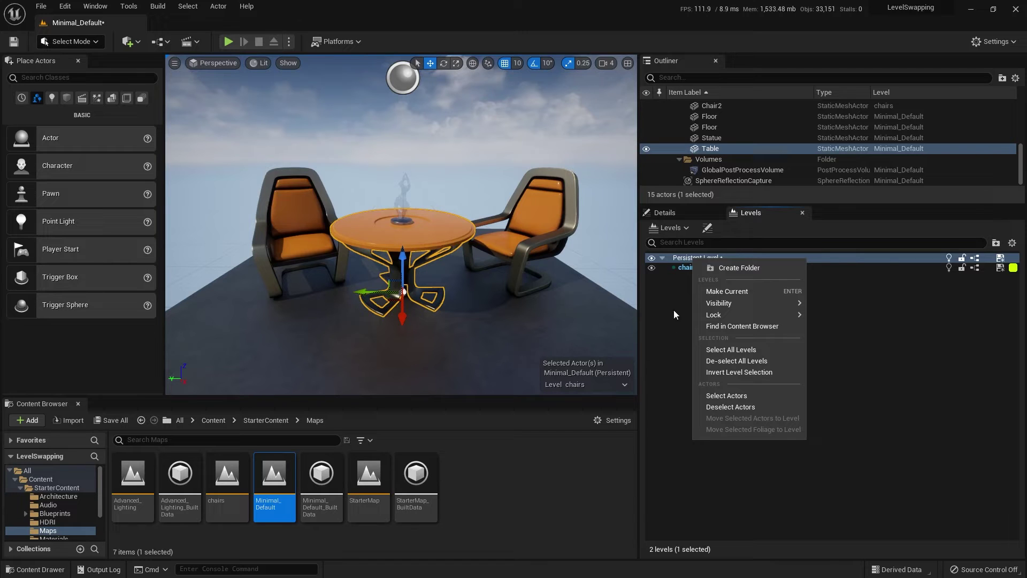
pyautogui.click(681, 269)
pyautogui.rightClick(688, 268)
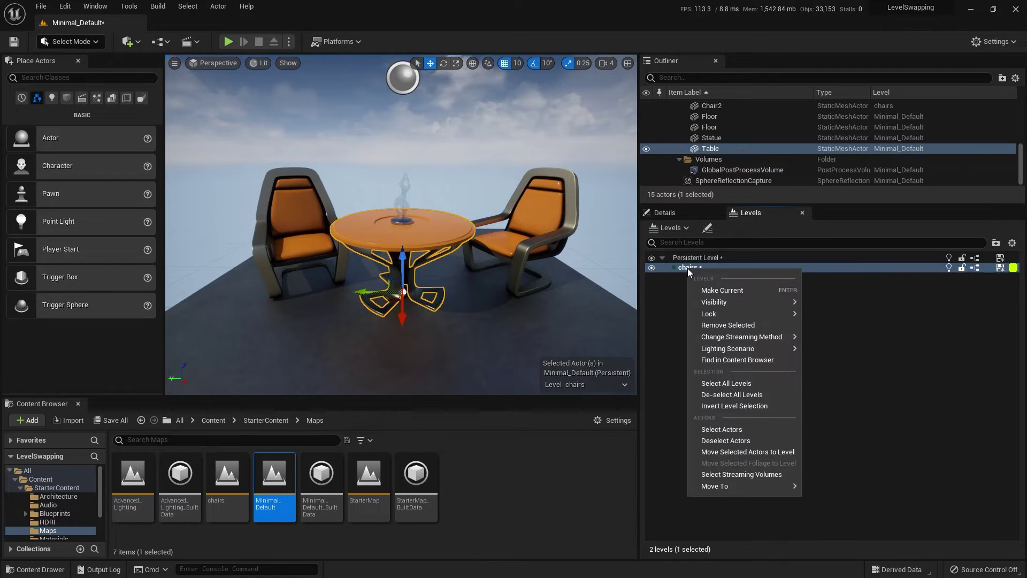
pyautogui.click(737, 452)
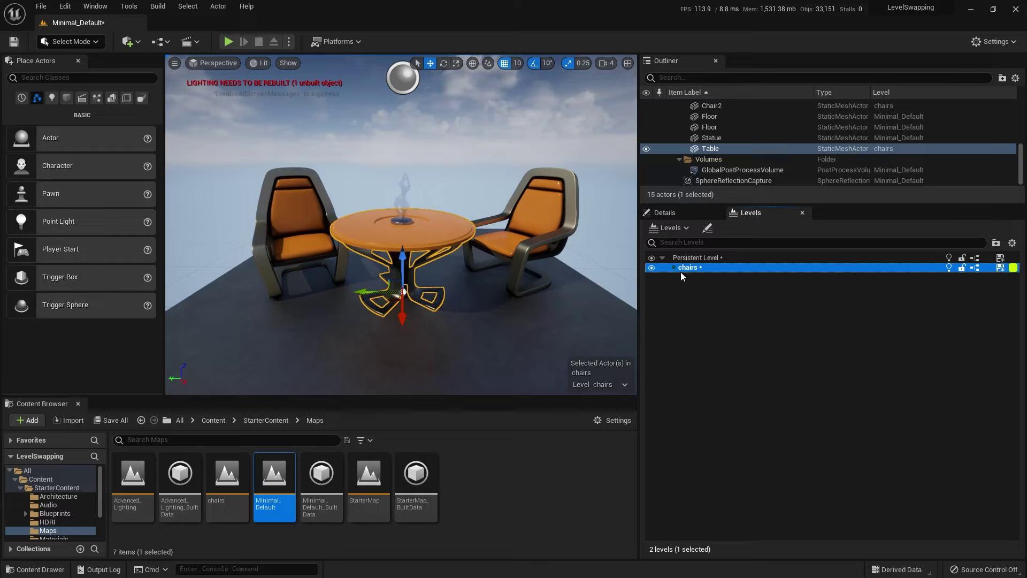
# Step: Create a new sublevel from the Empty Level template and save it in the Maps folder as table
pyautogui.click(669, 230)
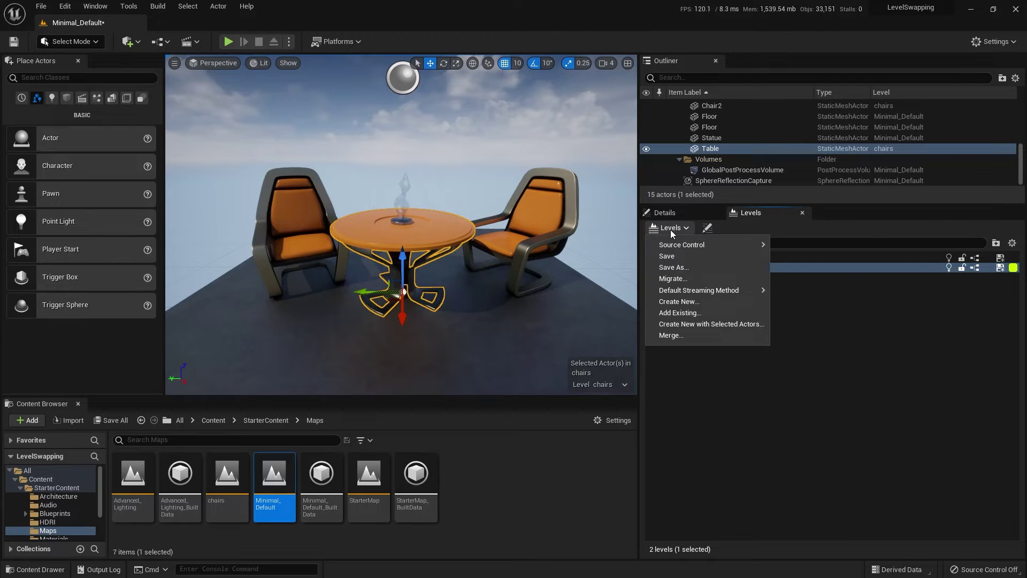
pyautogui.click(676, 303)
pyautogui.click(467, 234)
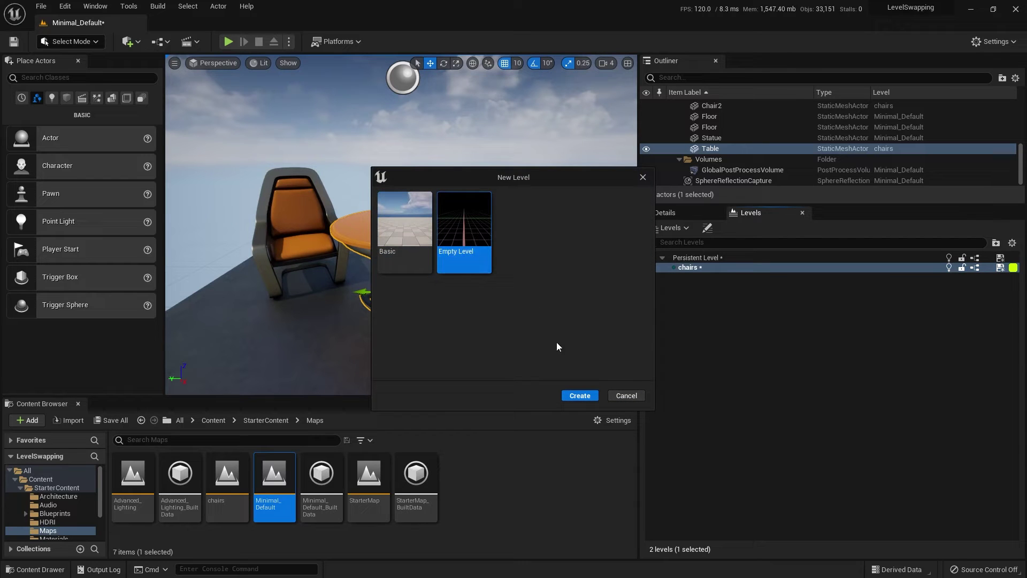
pyautogui.click(581, 395)
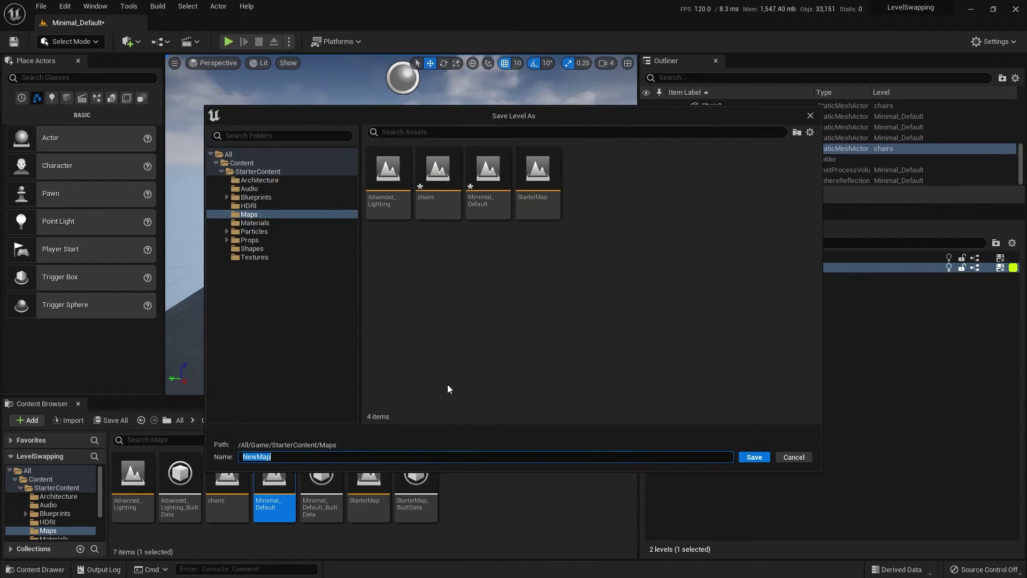
pyautogui.write('table')
pyautogui.press('Return')
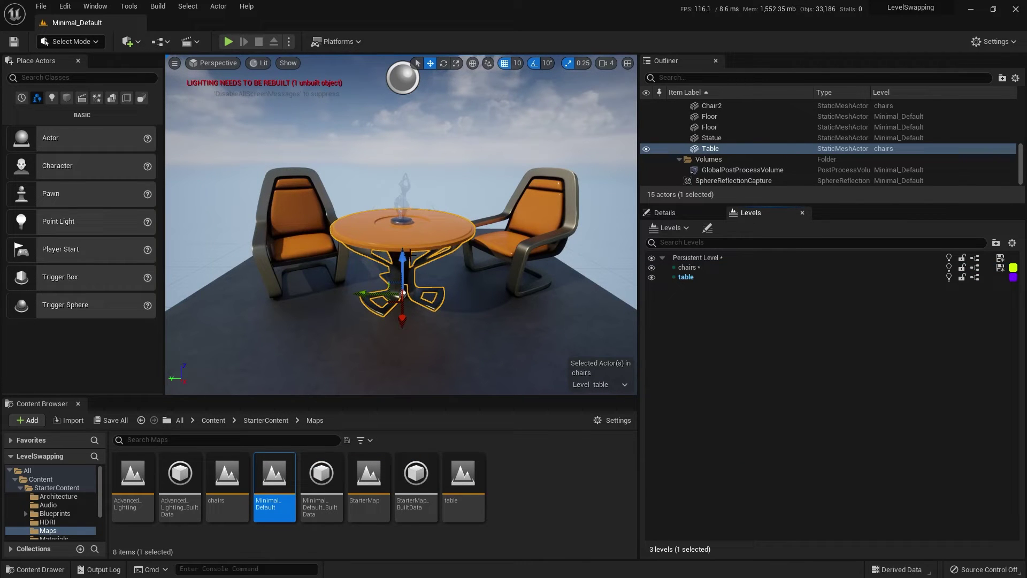
# Step: Move the selected Table mesh from the chairs sublevel to the table sublevel
pyautogui.click(686, 277)
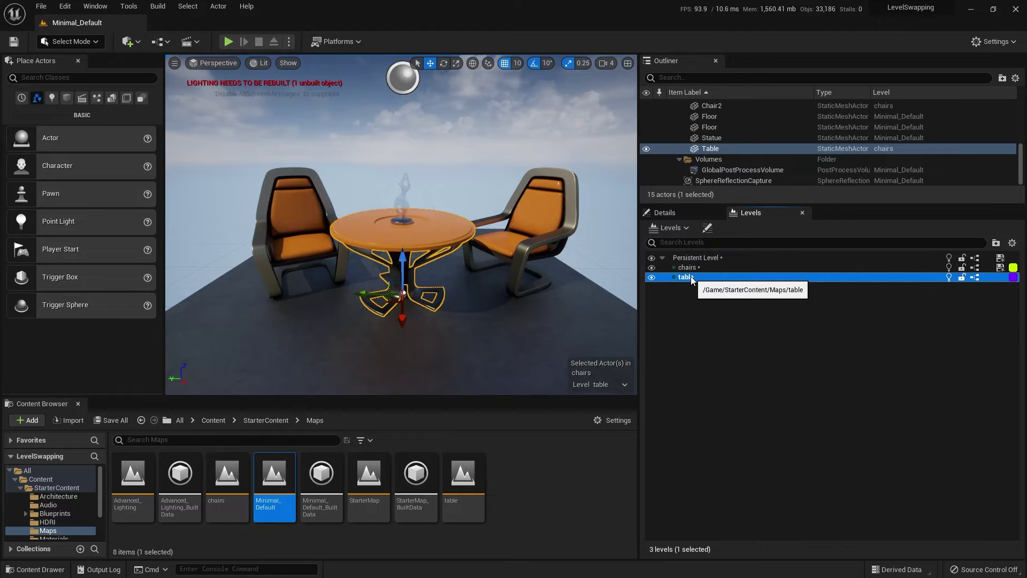
pyautogui.rightClick(692, 278)
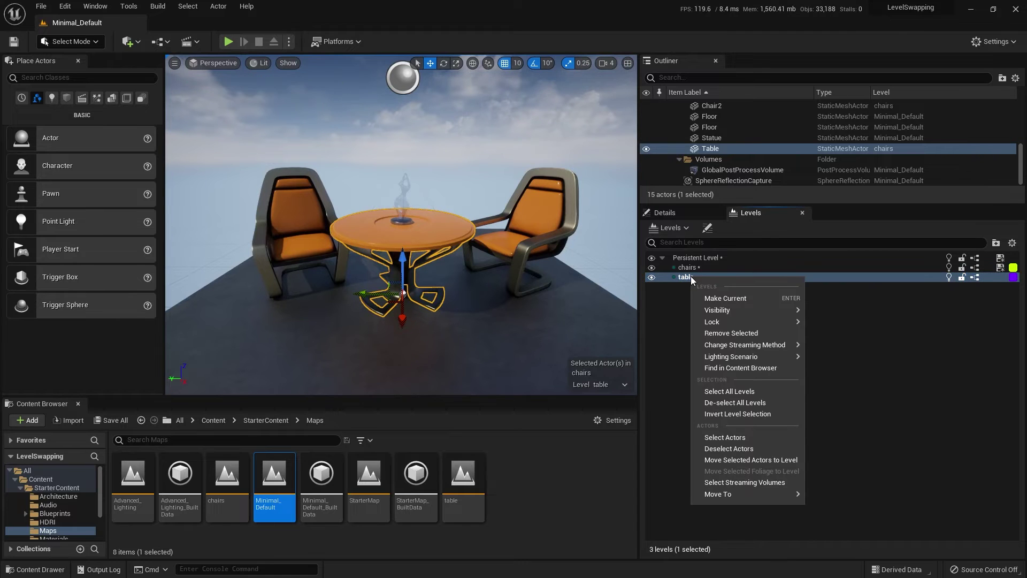
pyautogui.click(742, 461)
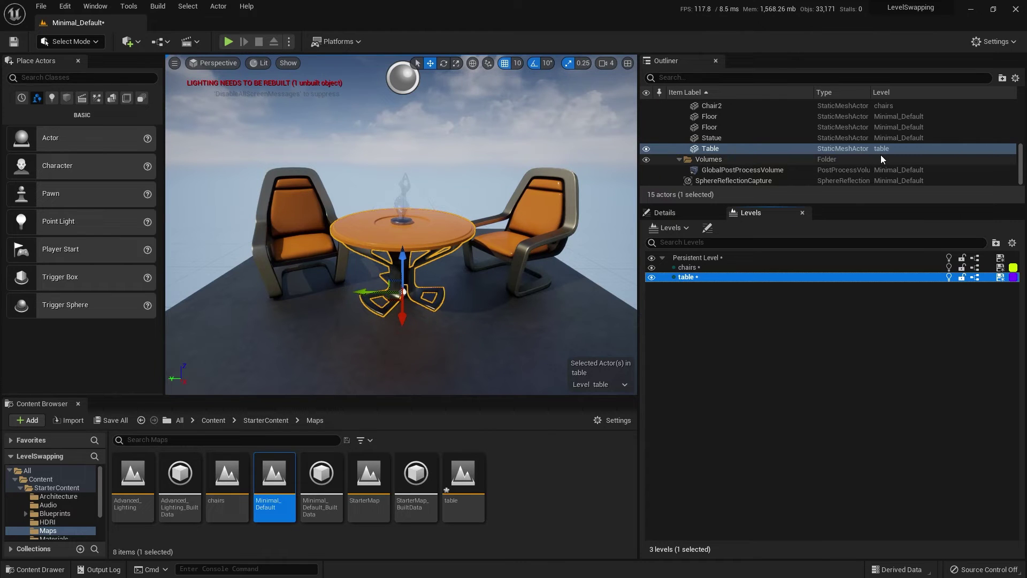
# Step: Hide and show the table sublevel and then the chairs sublevel to check which actors each contains
pyautogui.click(651, 277)
pyautogui.click(652, 277)
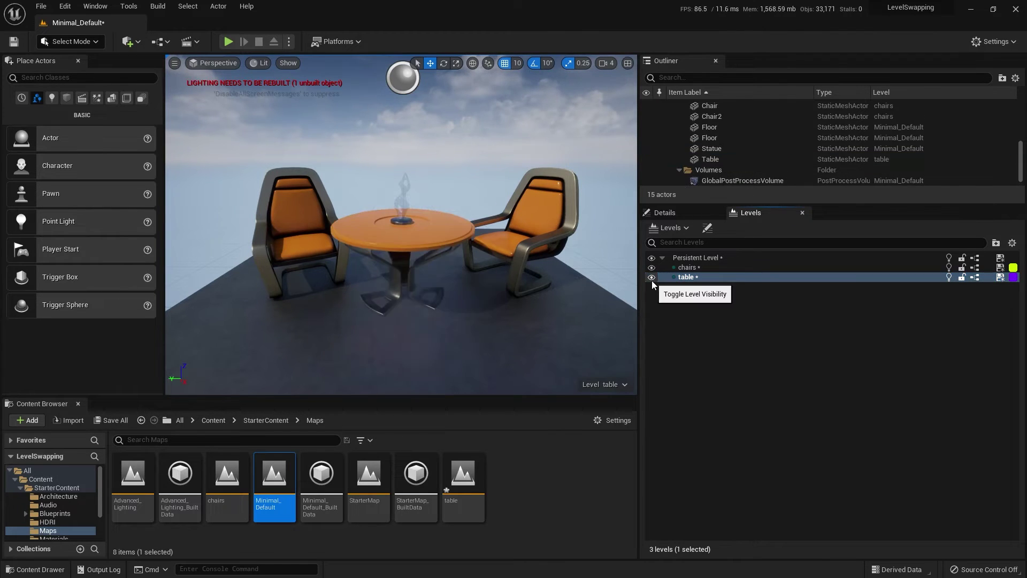
pyautogui.click(650, 268)
pyautogui.click(651, 269)
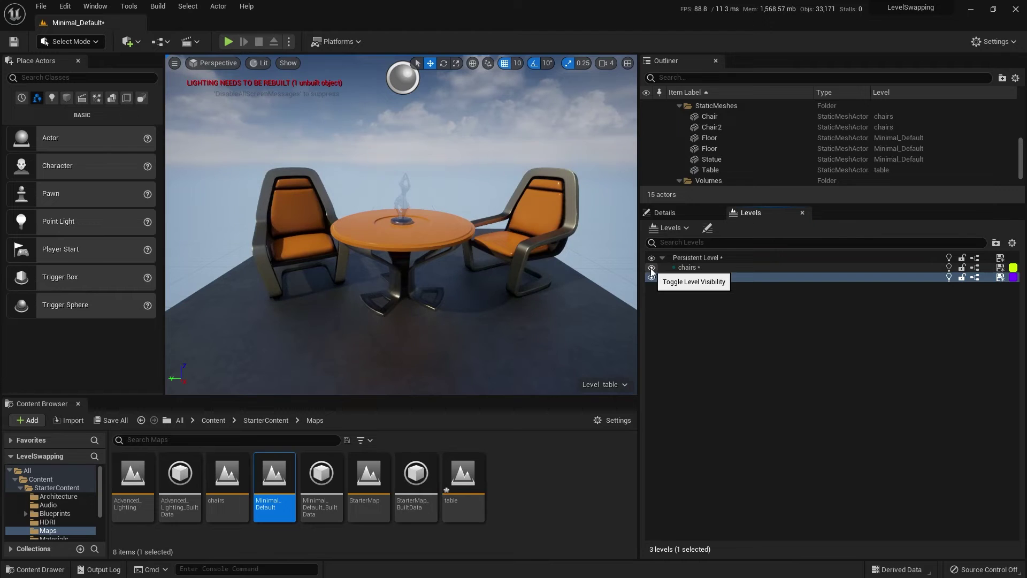
# Step: Hide the persistent level, inspect the remaining sublevel actors in Unlit mode, then restore Lit mode and show the persistent level
pyautogui.click(651, 258)
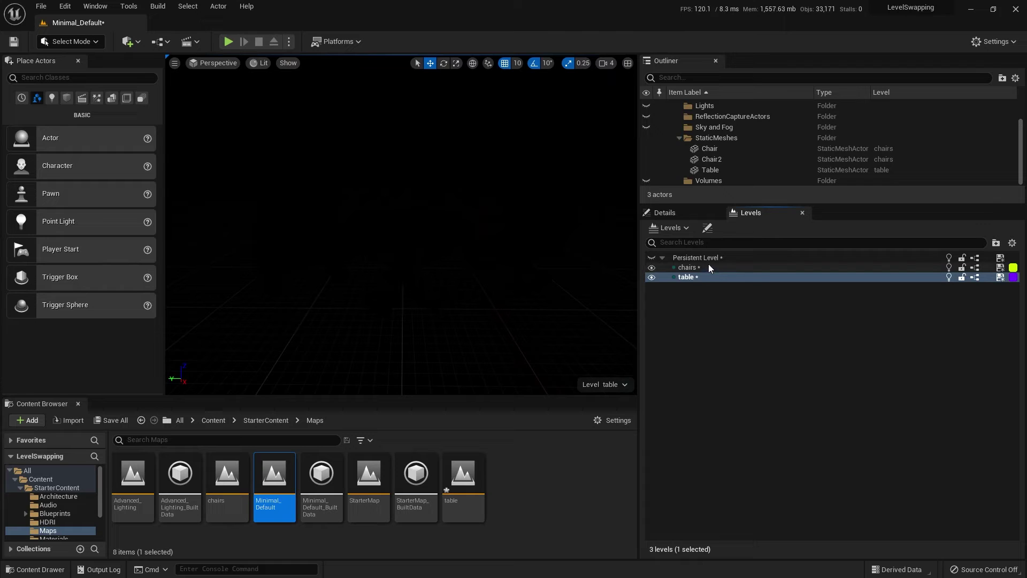
pyautogui.click(263, 65)
pyautogui.click(279, 105)
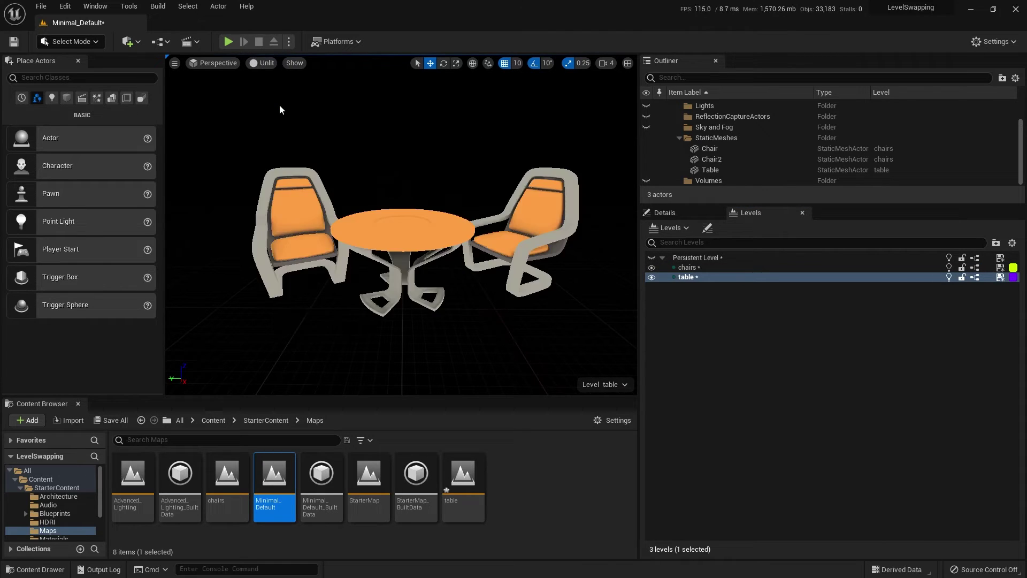
pyautogui.click(263, 66)
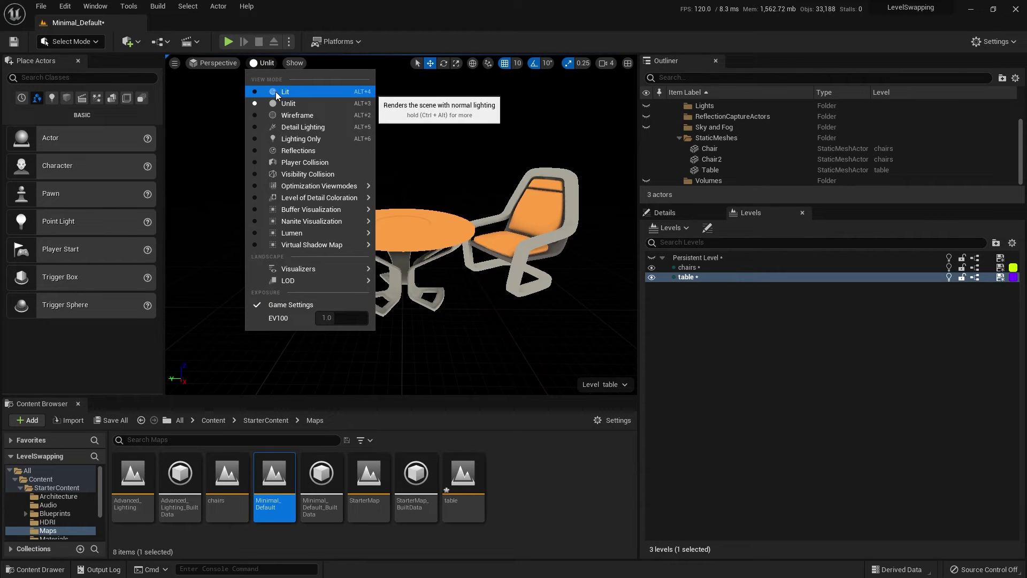
pyautogui.click(275, 92)
pyautogui.click(702, 320)
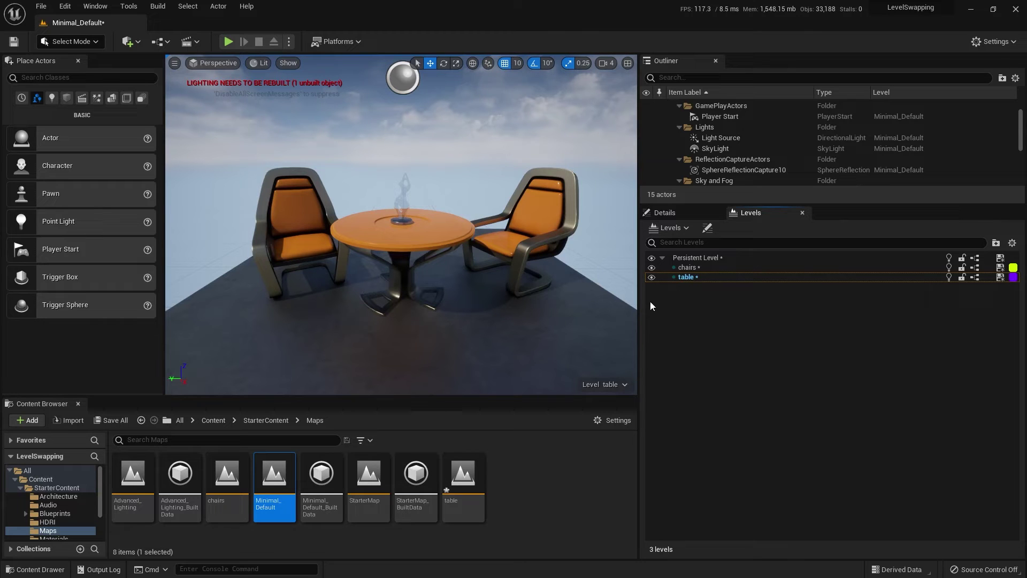
# Step: Place an SM_Bush from the Props folder in front of the left chair and check it by toggling the table sublevel's visibility
pyautogui.scroll(-1, 55, 519)
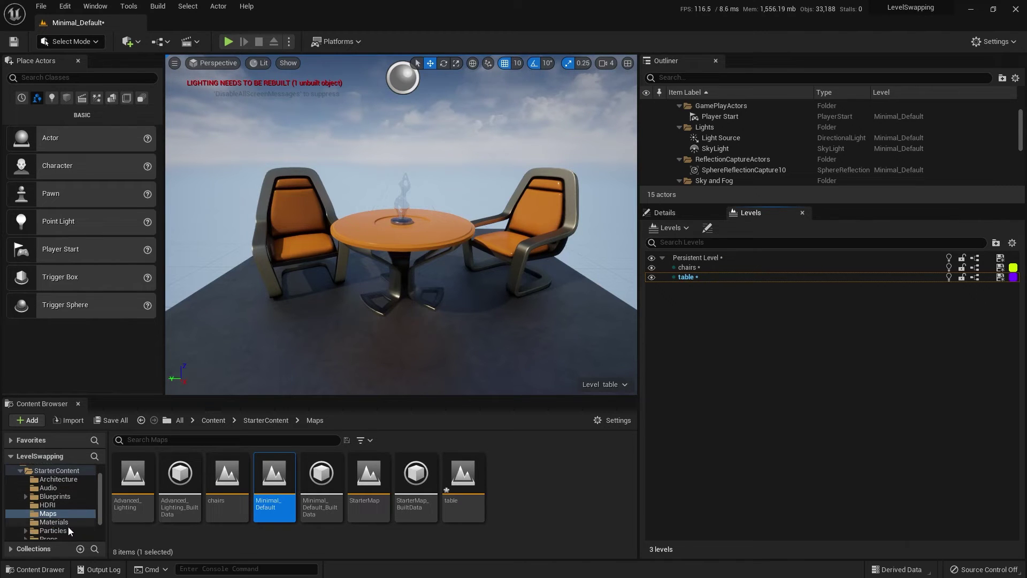
pyautogui.scroll(-1, 69, 526)
pyautogui.click(58, 523)
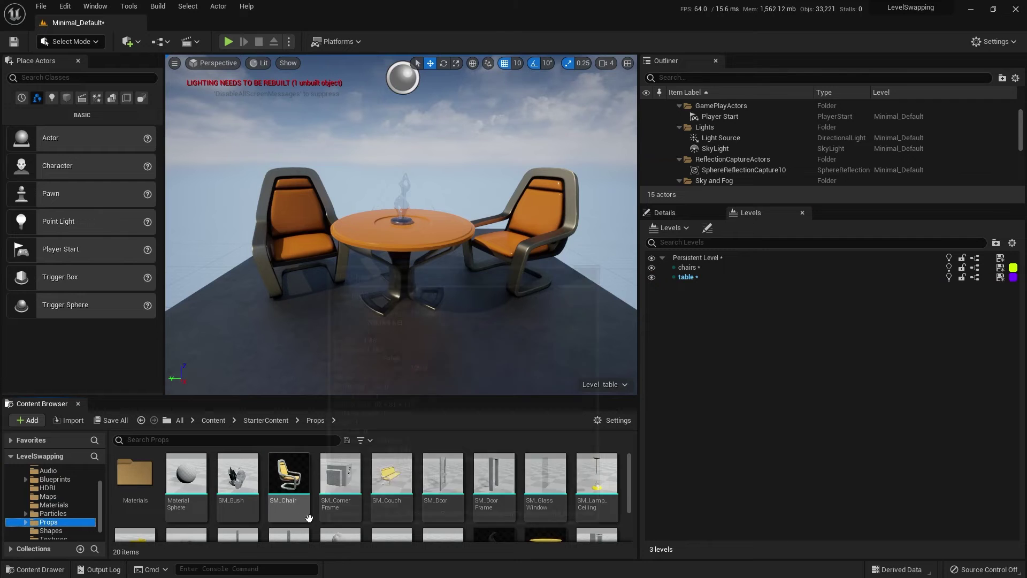
pyautogui.moveTo(235, 486); pyautogui.dragTo(232, 335)
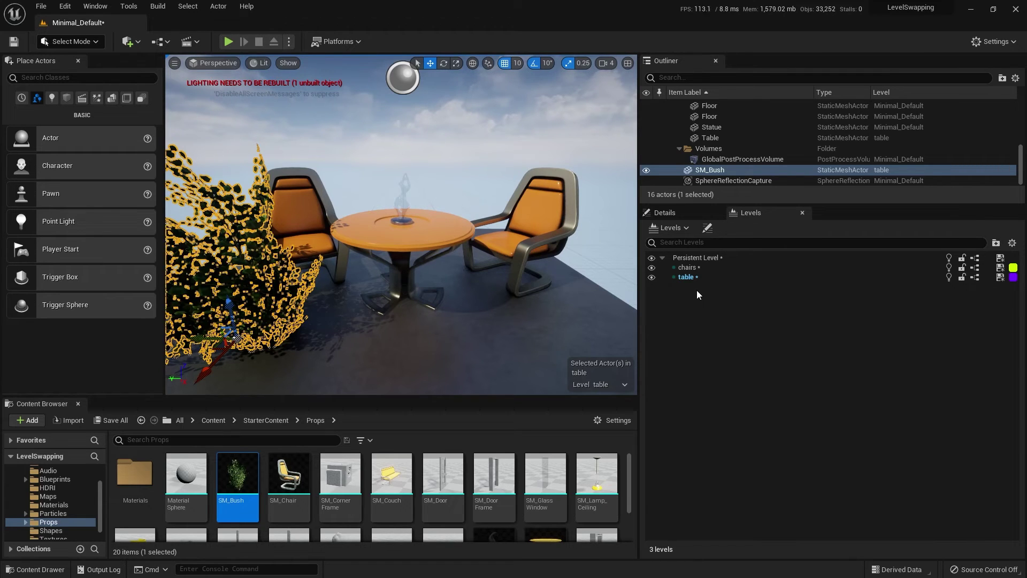
pyautogui.click(651, 277)
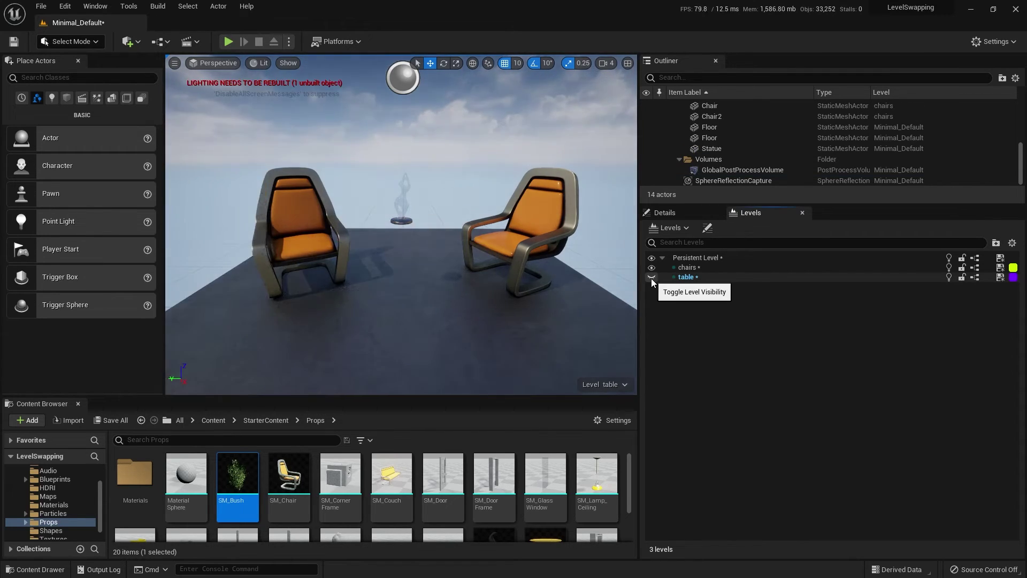
pyautogui.click(651, 277)
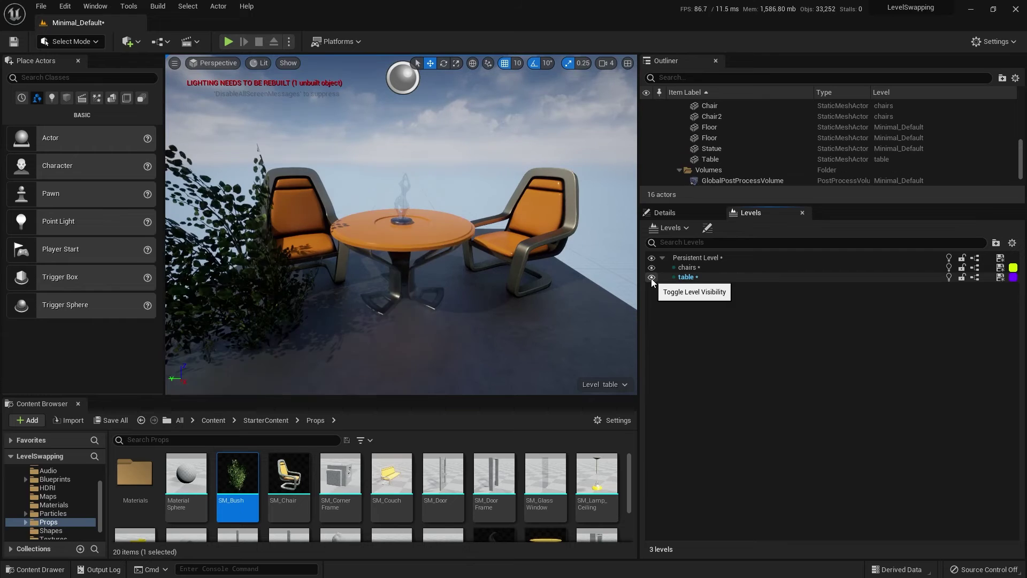
# Step: Make the chairs sublevel the current level for newly placed actors
pyautogui.rightClick(689, 267)
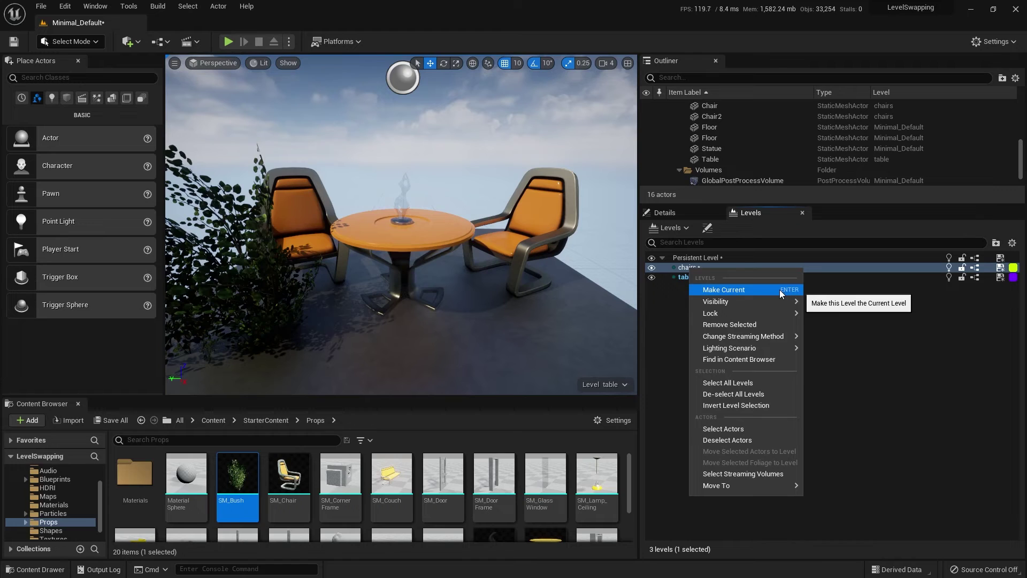
pyautogui.click(686, 269)
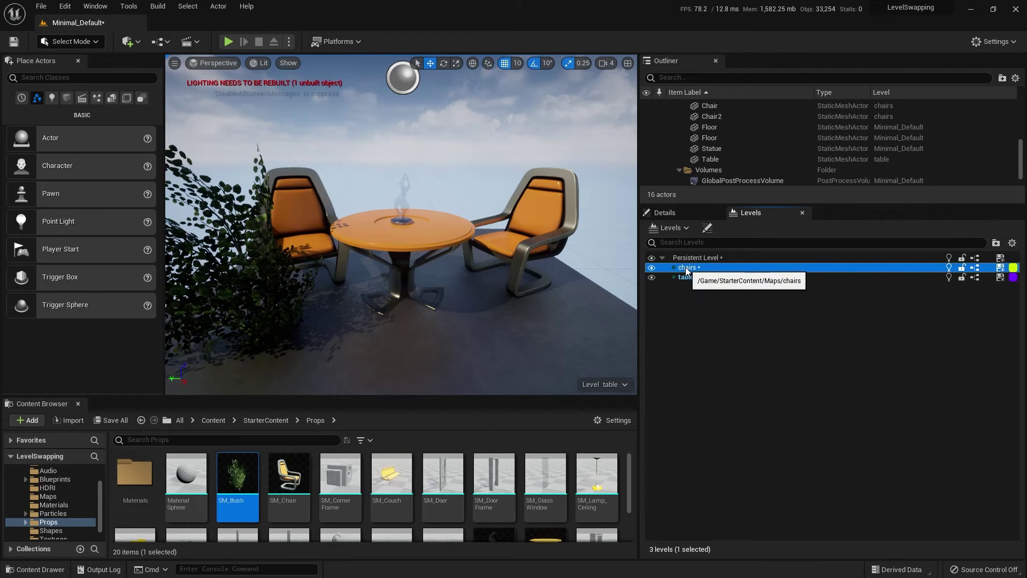
pyautogui.doubleClick(687, 269)
pyautogui.click(708, 314)
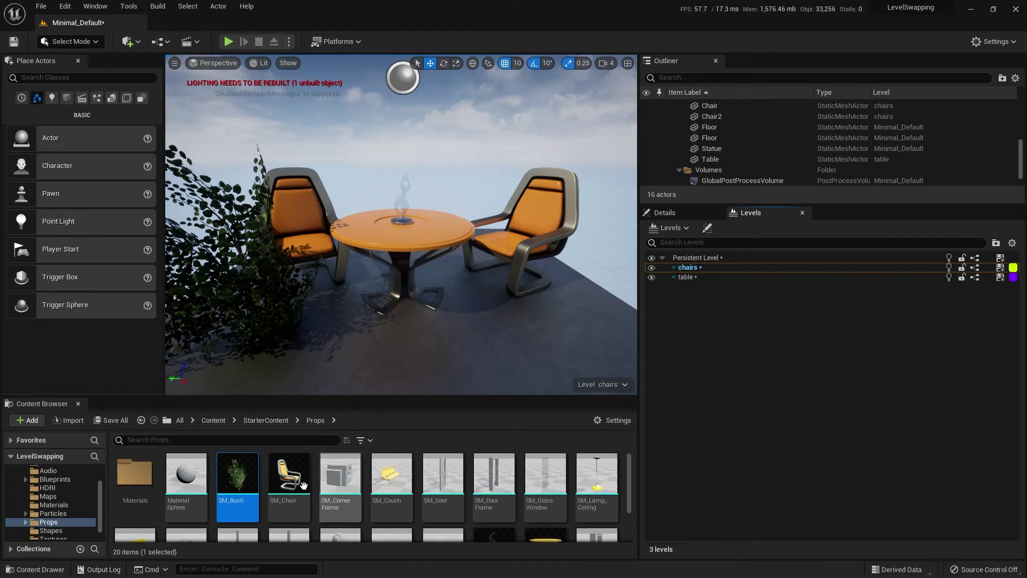
# Step: Place a second SM_Bush behind the table and check it by hiding and showing the chairs sublevel
pyautogui.moveTo(237, 476); pyautogui.dragTo(406, 278)
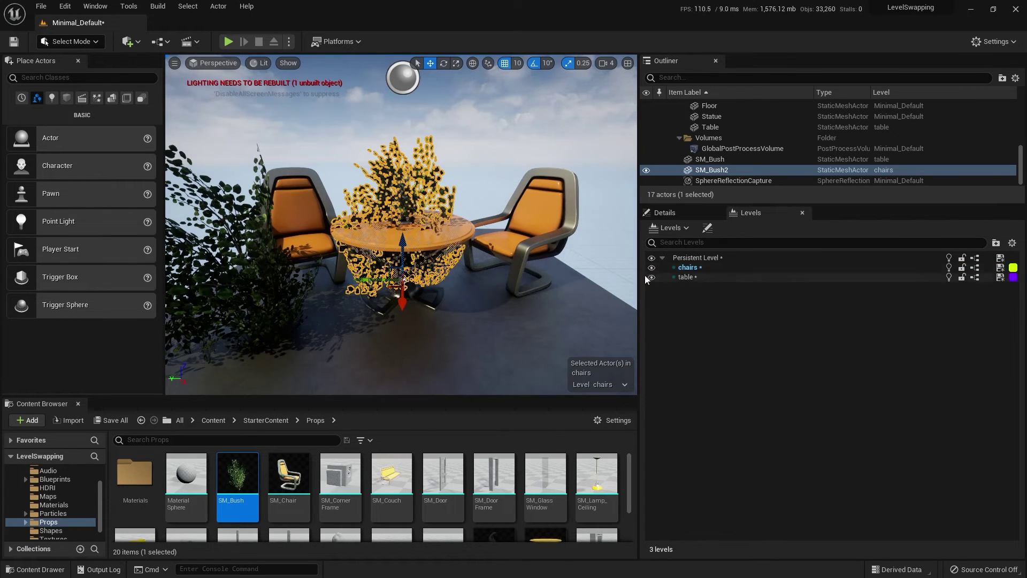
pyautogui.moveTo(403, 307); pyautogui.dragTo(402, 255)
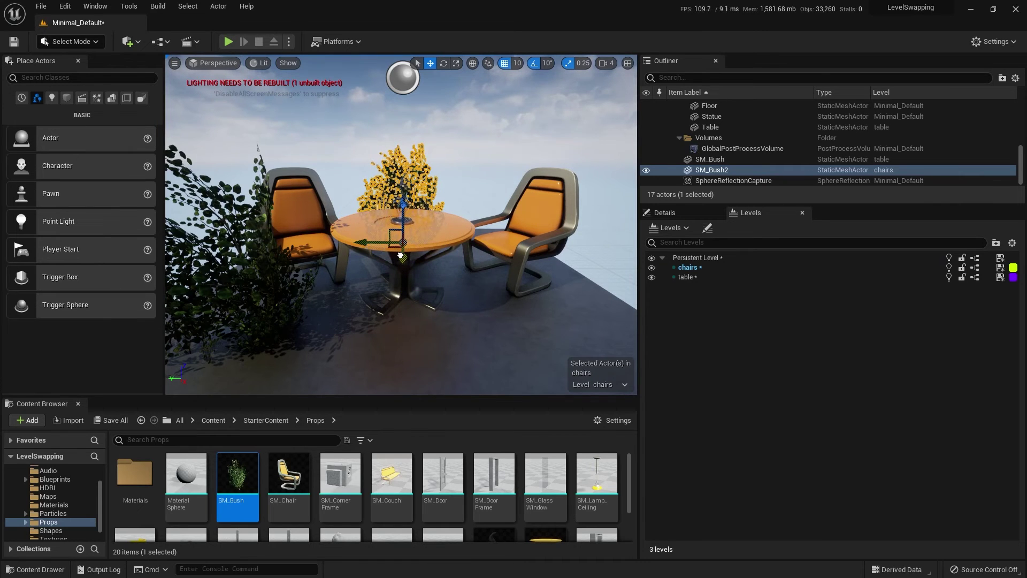
pyautogui.click(651, 268)
pyautogui.click(651, 267)
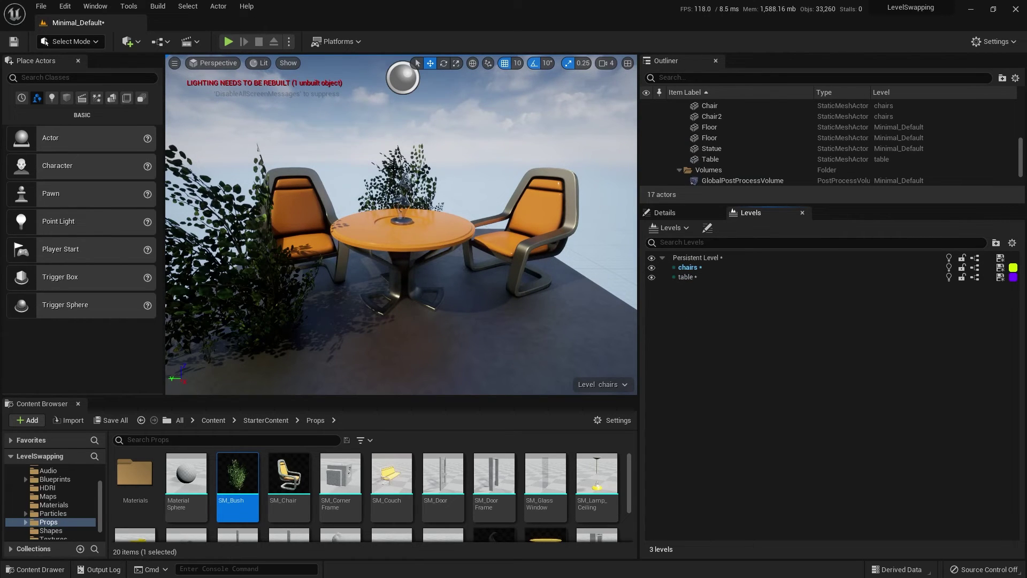
# Step: Move the bush behind the table from the chairs sublevel to the table sublevel
pyautogui.click(388, 166)
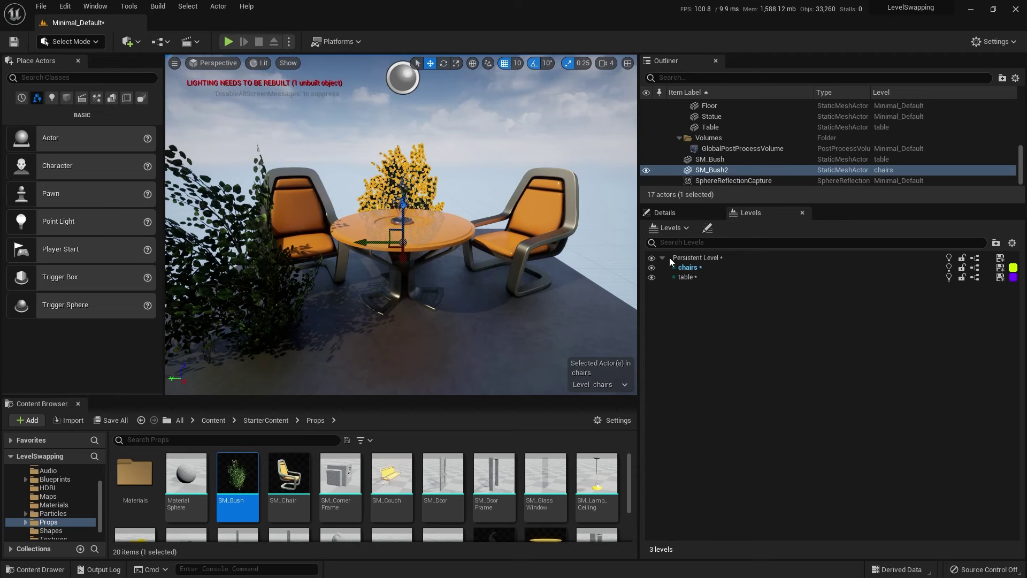
pyautogui.rightClick(688, 279)
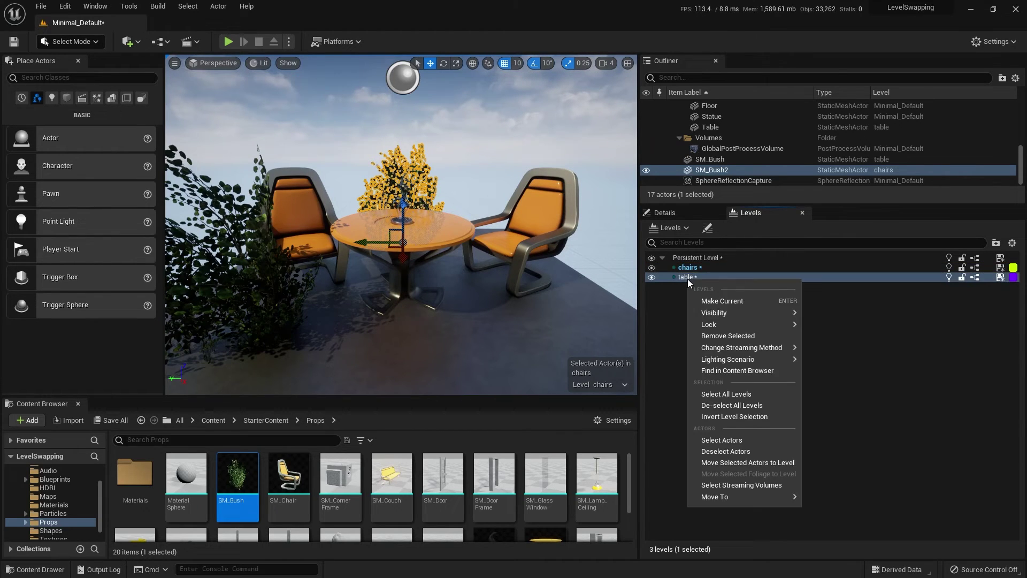
pyautogui.click(745, 464)
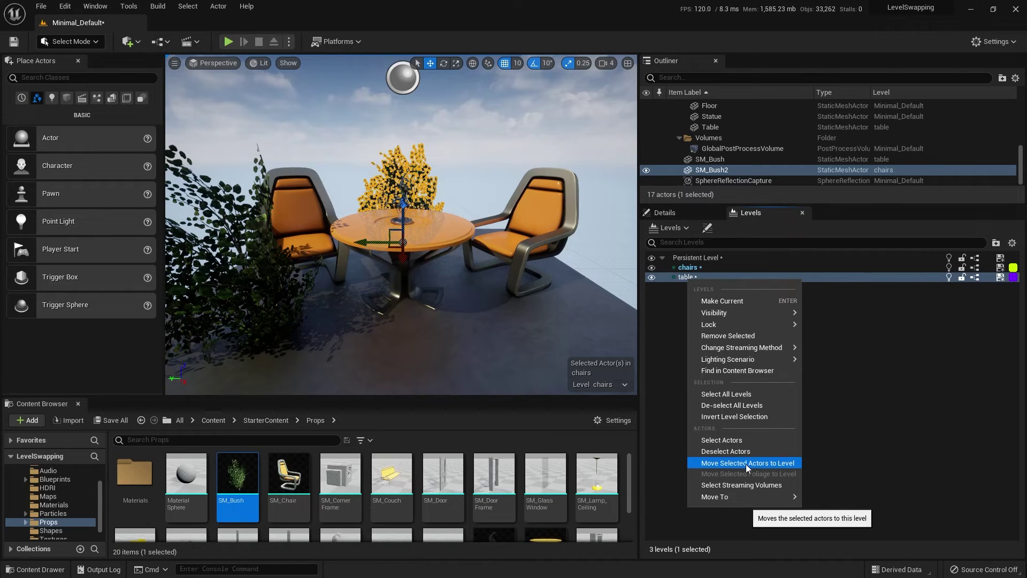
# Step: Toggle the table sublevel's visibility off and on twice to check that both bushes belong to it
pyautogui.click(652, 277)
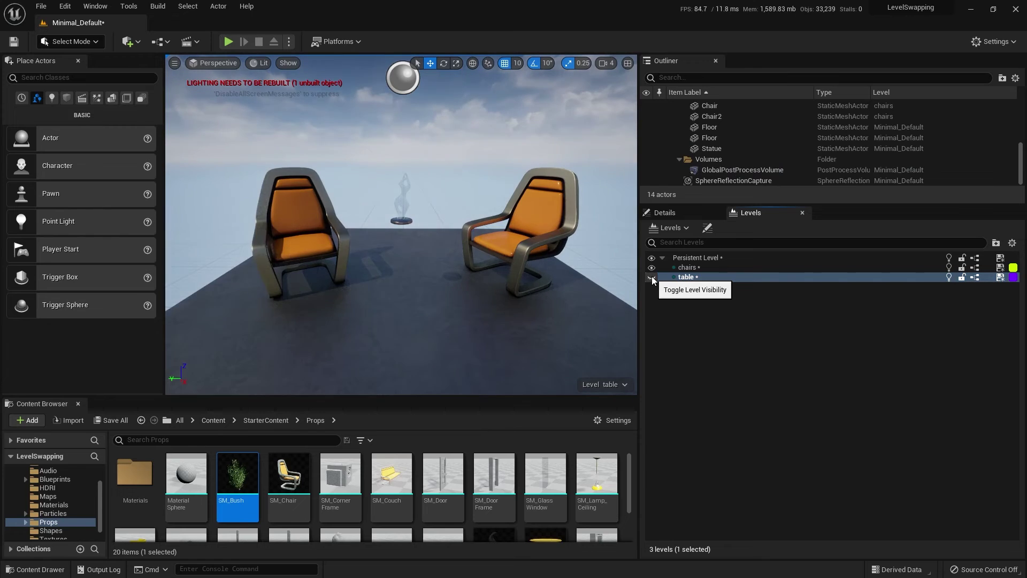
pyautogui.click(651, 277)
pyautogui.click(652, 278)
pyautogui.click(651, 277)
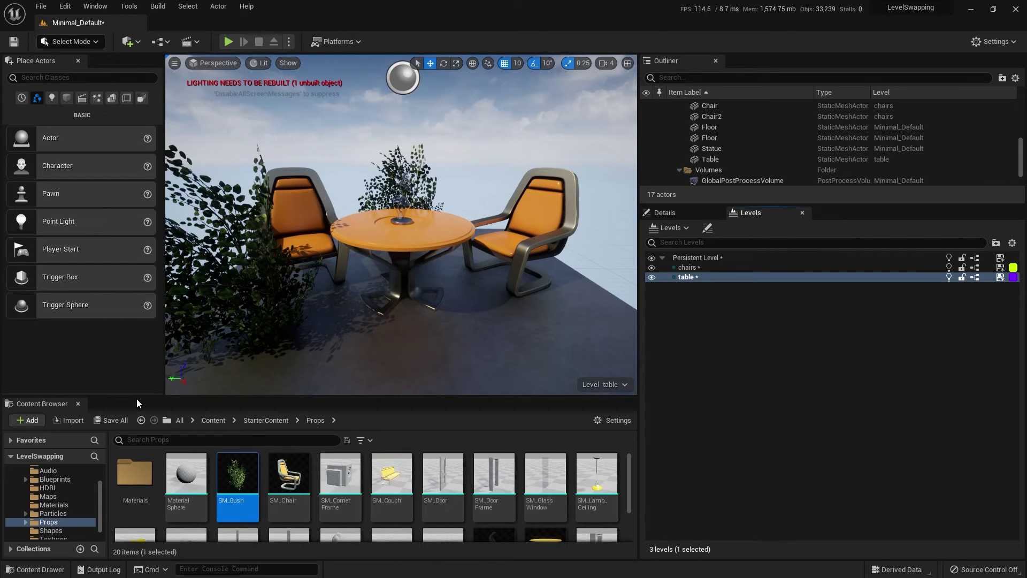
# Step: Create a Level Sequence asset in the root Content folder, keeping its default name
pyautogui.moveTo(101, 495); pyautogui.dragTo(98, 469)
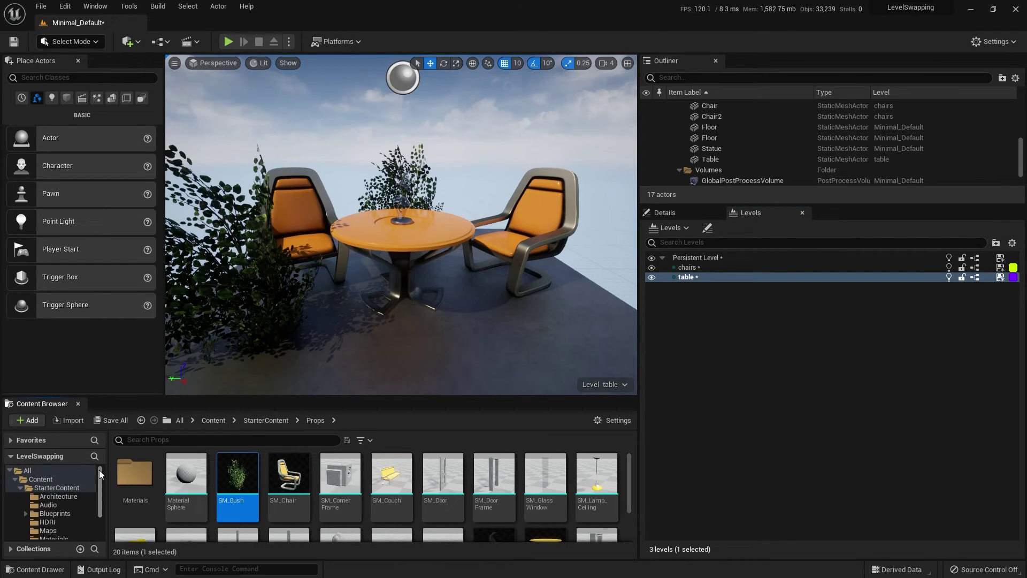
pyautogui.click(53, 479)
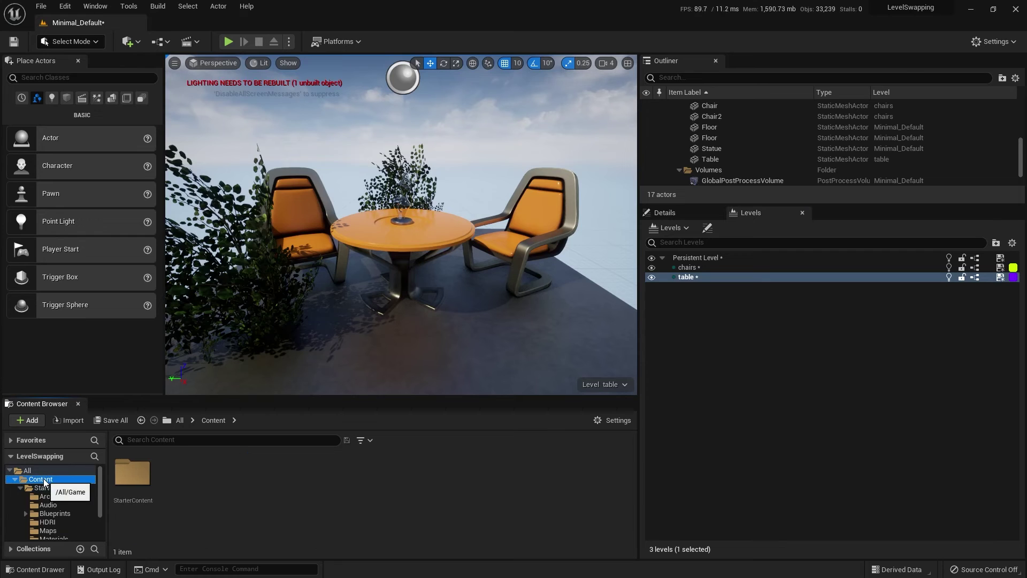
pyautogui.rightClick(191, 476)
pyautogui.moveTo(259, 284)
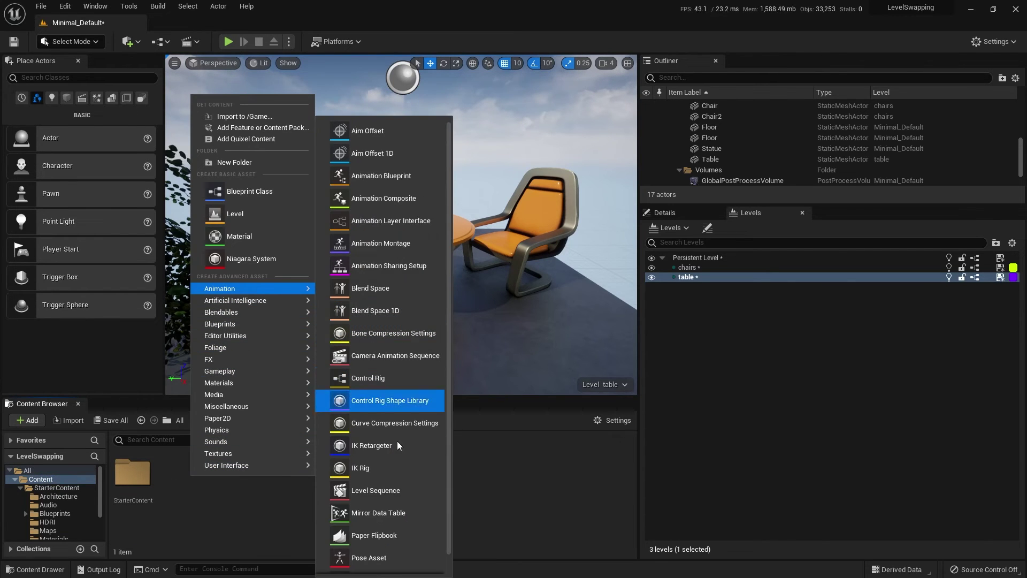
pyautogui.click(400, 490)
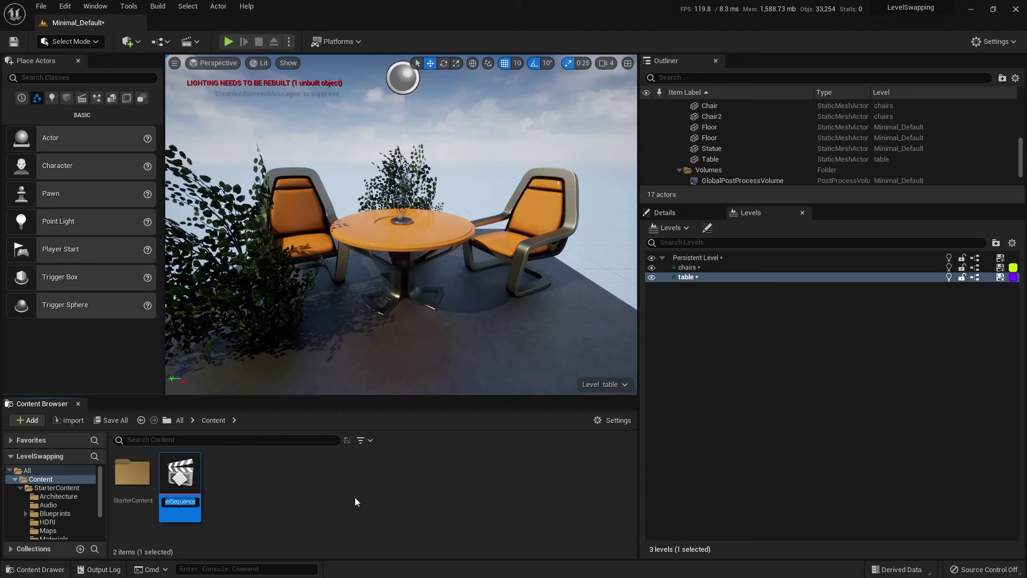
pyautogui.press('Return')
# Step: Open the new level sequence in Sequencer and add a Level Visibility Track
pyautogui.doubleClick(187, 469)
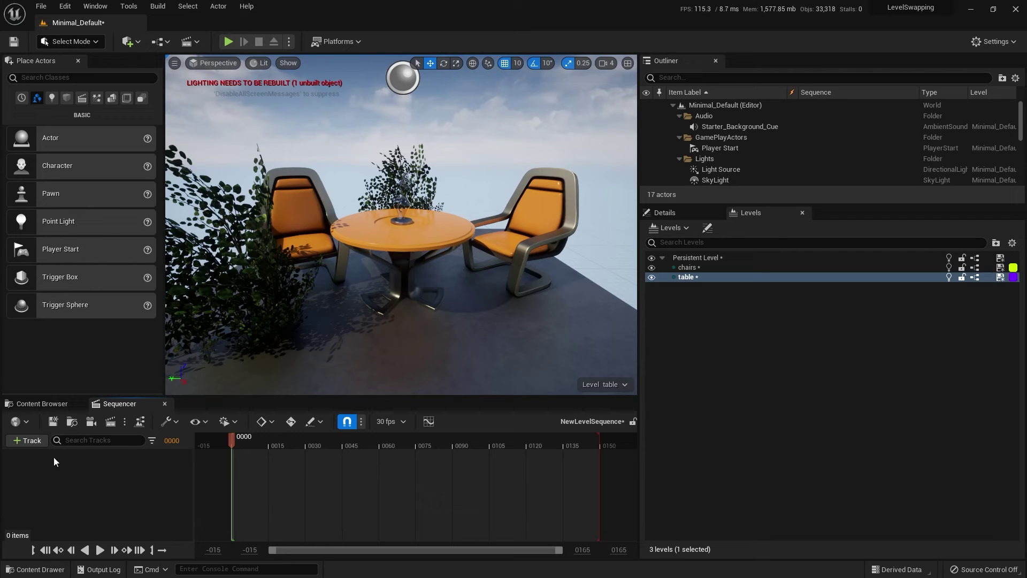
pyautogui.click(31, 441)
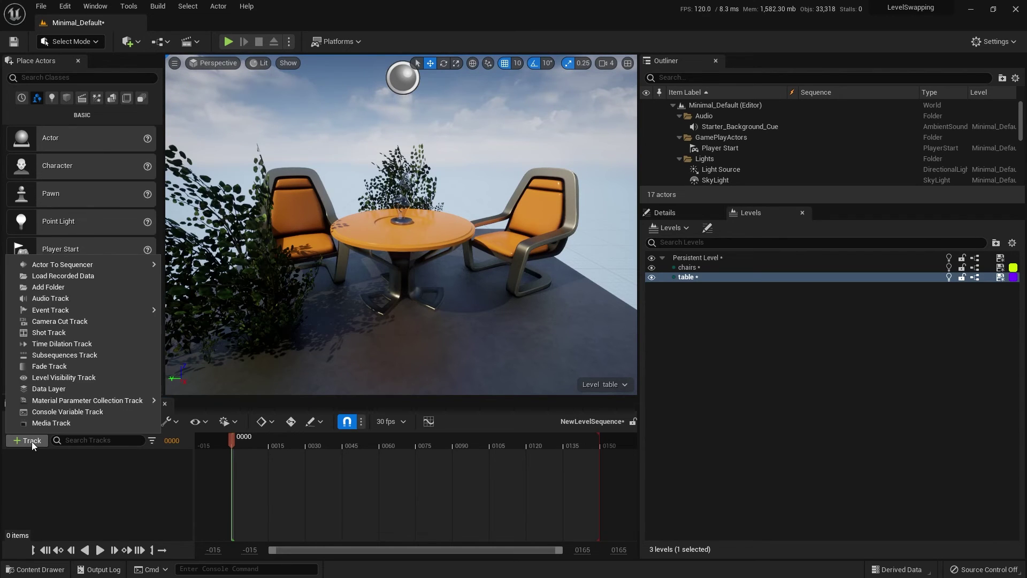
pyautogui.click(67, 378)
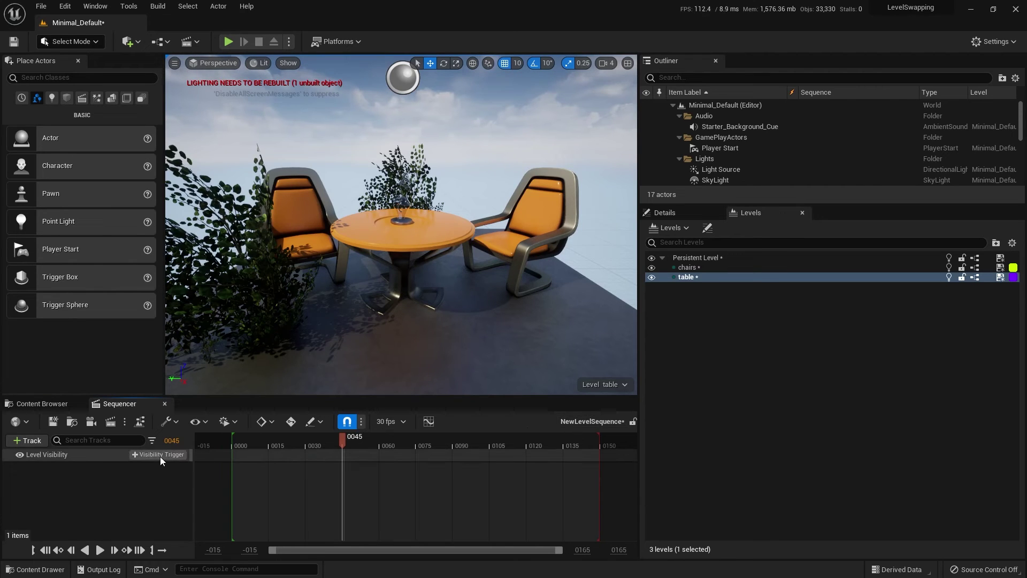
# Step: Add a Hidden visibility trigger to the Level Visibility track and assign the table sublevel to it
pyautogui.click(160, 457)
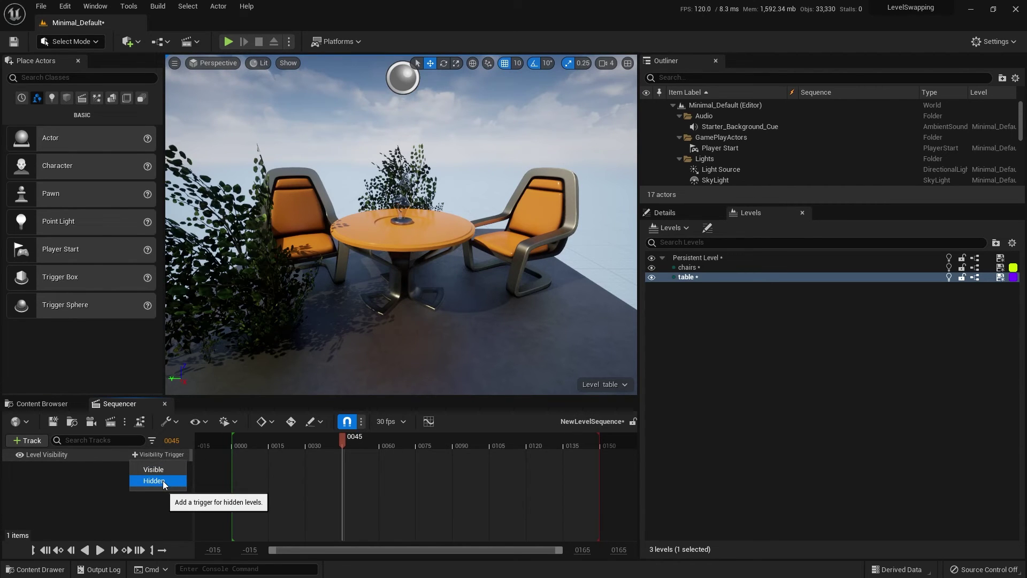
pyautogui.click(153, 481)
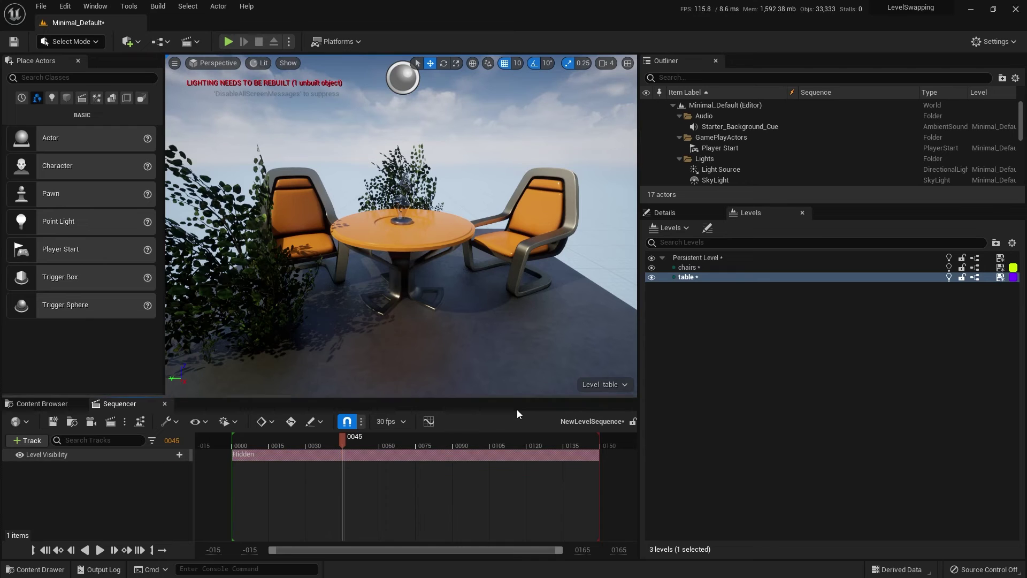
pyautogui.click(690, 277)
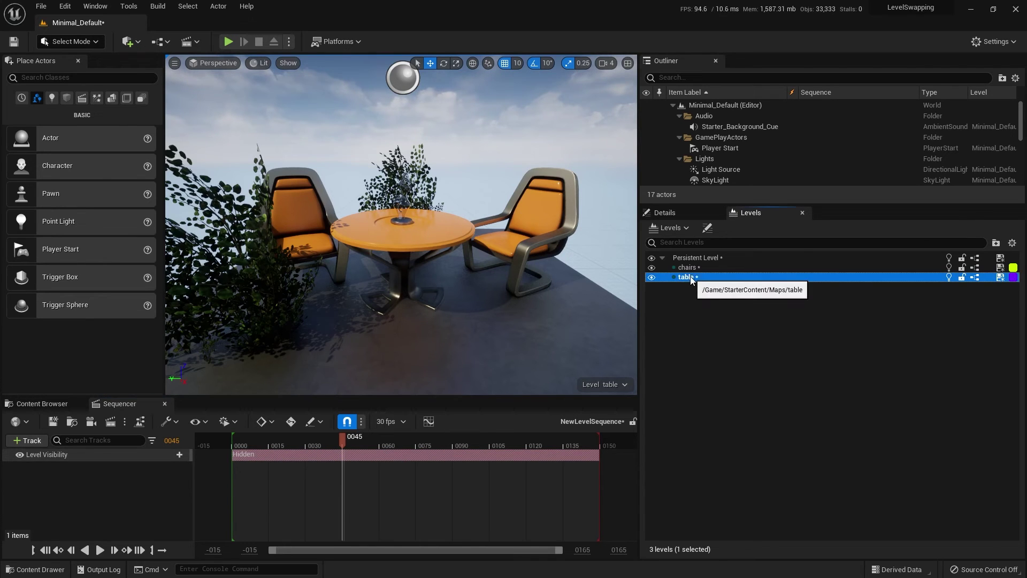
pyautogui.moveTo(691, 279); pyautogui.dragTo(529, 384)
pyautogui.moveTo(423, 454); pyautogui.dragTo(423, 454)
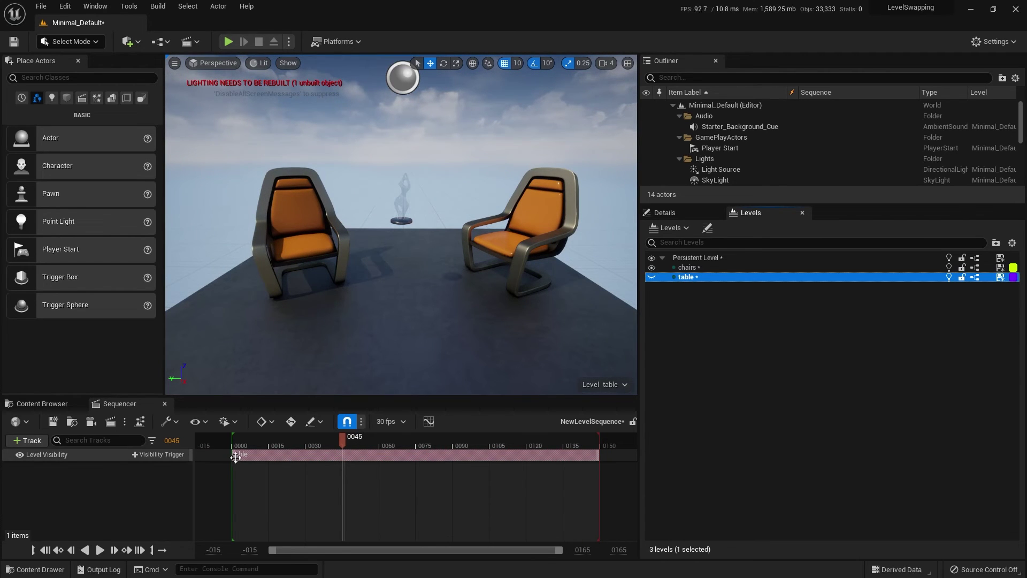
# Step: Trim the hidden table section to start at frame 45, and play the sequence from frame 1 past that point
pyautogui.moveTo(232, 455)
pyautogui.mouseDown()
pyautogui.moveTo(343, 456)
pyautogui.moveTo(235, 445)
pyautogui.mouseUp()
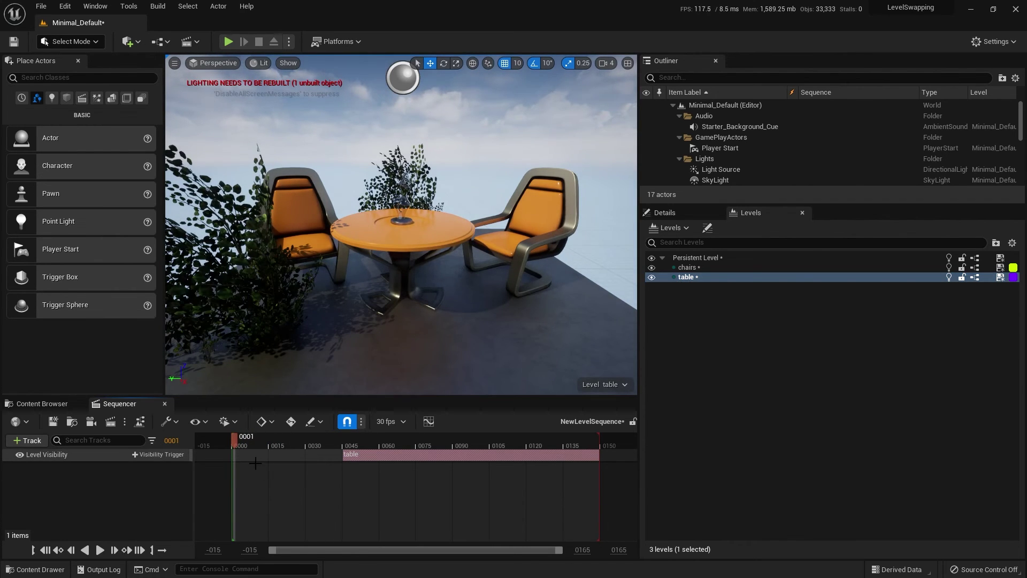
pyautogui.press('space')
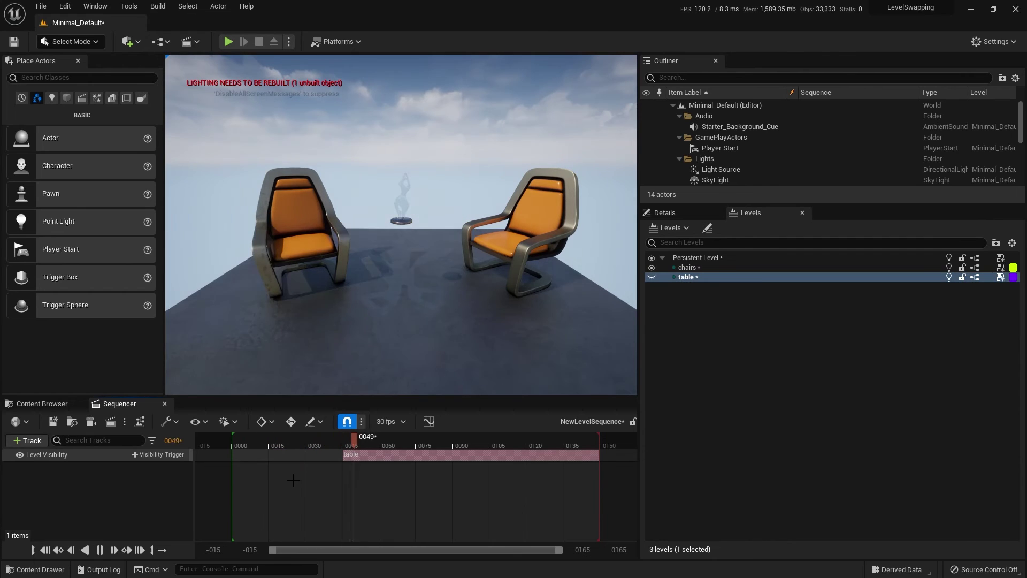
pyautogui.press('space')
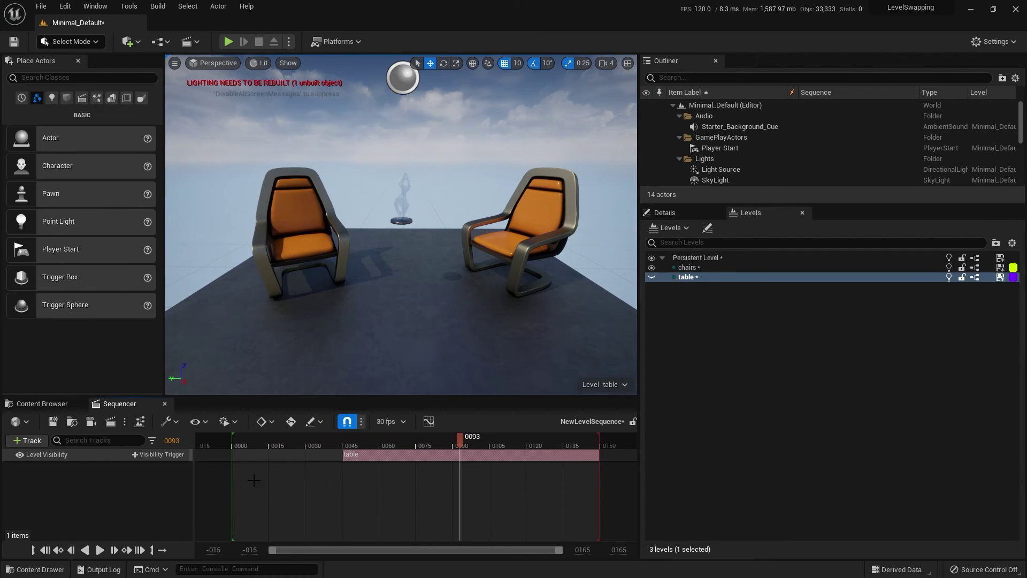
# Step: Add a Visible trigger starting at about frame 80 on the Level Visibility track and assign the chairs sublevel to it
pyautogui.click(158, 455)
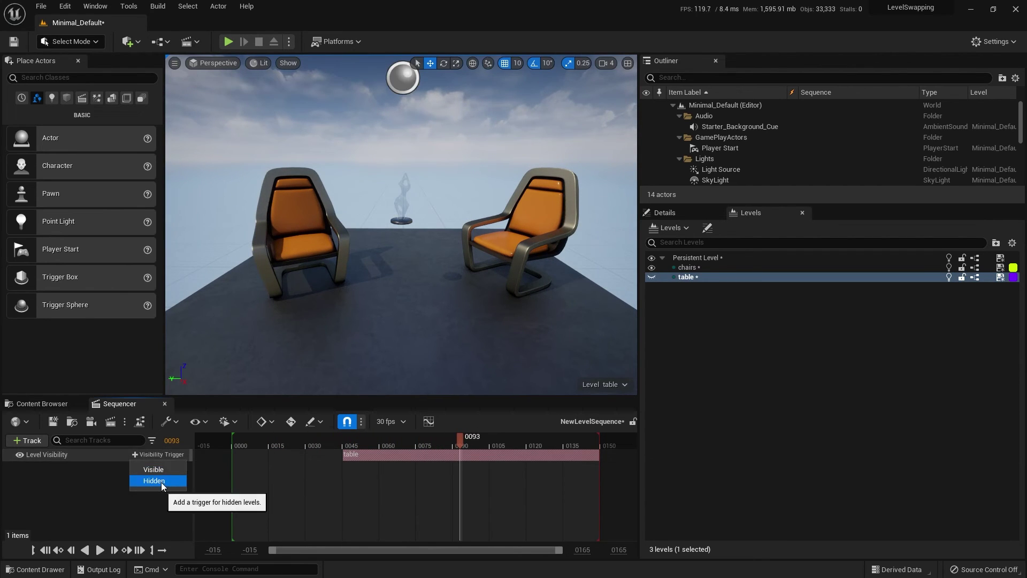
pyautogui.click(155, 469)
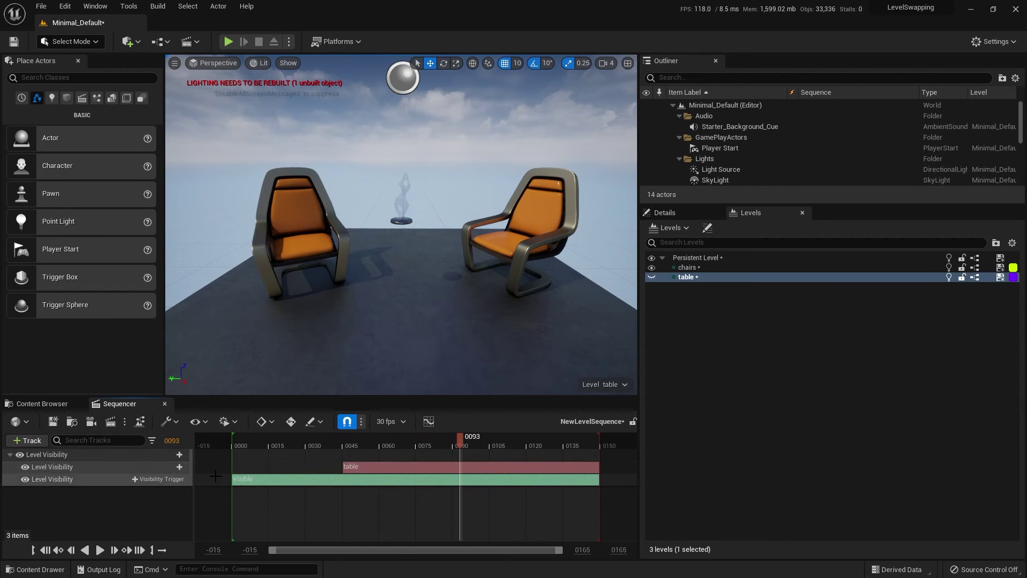
pyautogui.moveTo(240, 478); pyautogui.dragTo(429, 479)
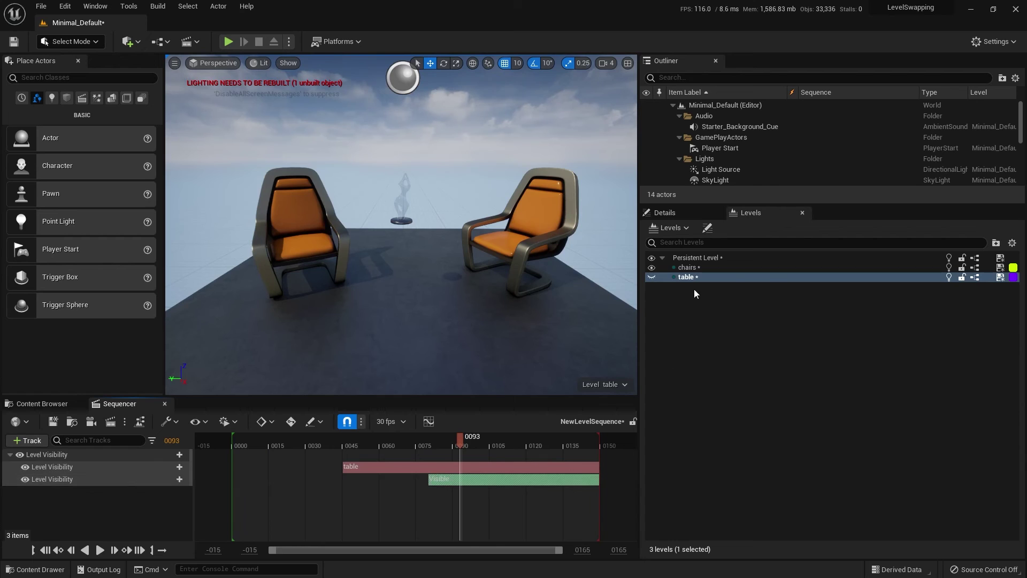
pyautogui.moveTo(688, 267); pyautogui.dragTo(505, 478)
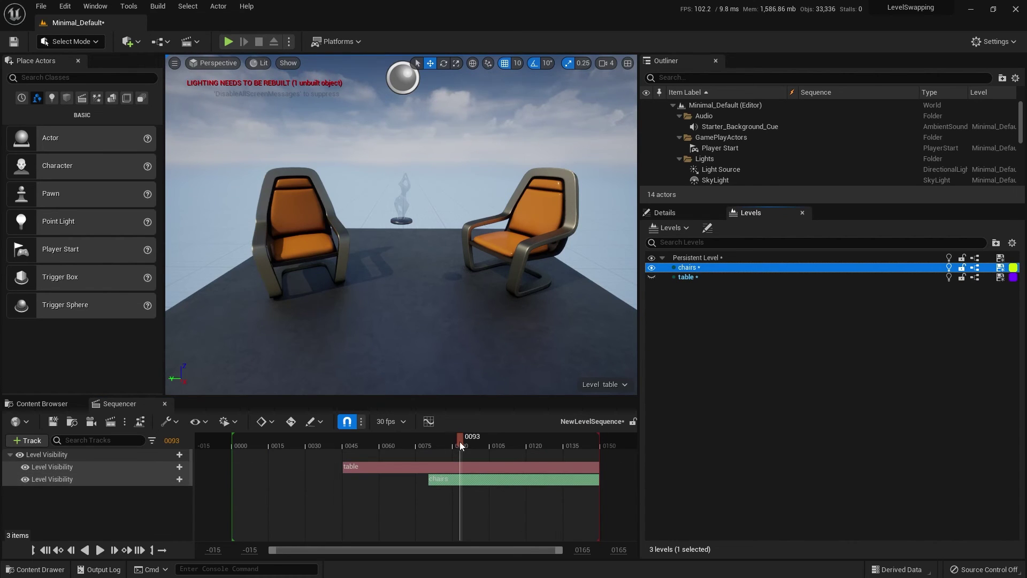
# Step: Move the playhead to frame 66, before the visible chairs section, and hide the chairs sublevel
pyautogui.moveTo(430, 445); pyautogui.dragTo(392, 454)
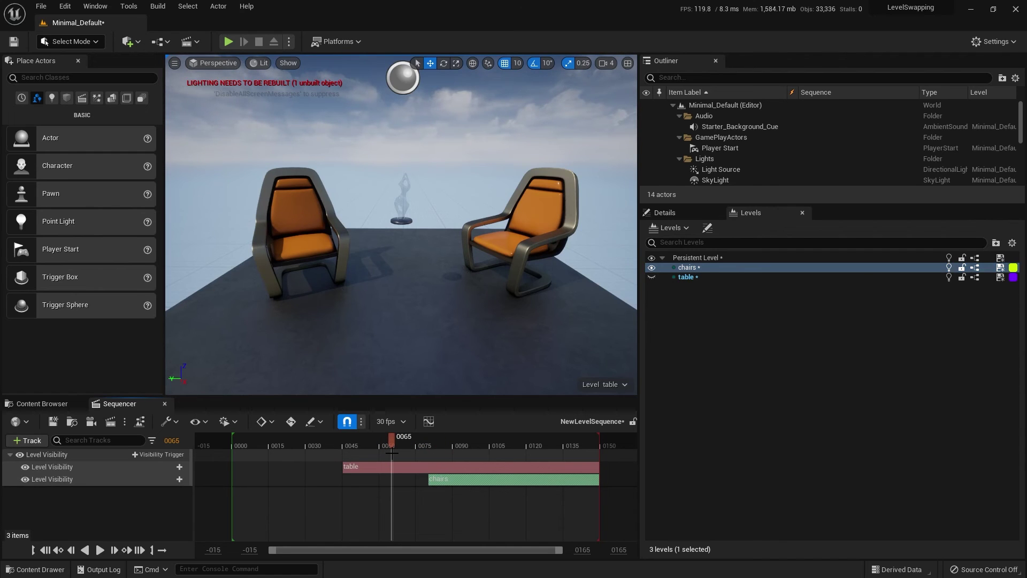
pyautogui.moveTo(392, 453); pyautogui.dragTo(394, 453)
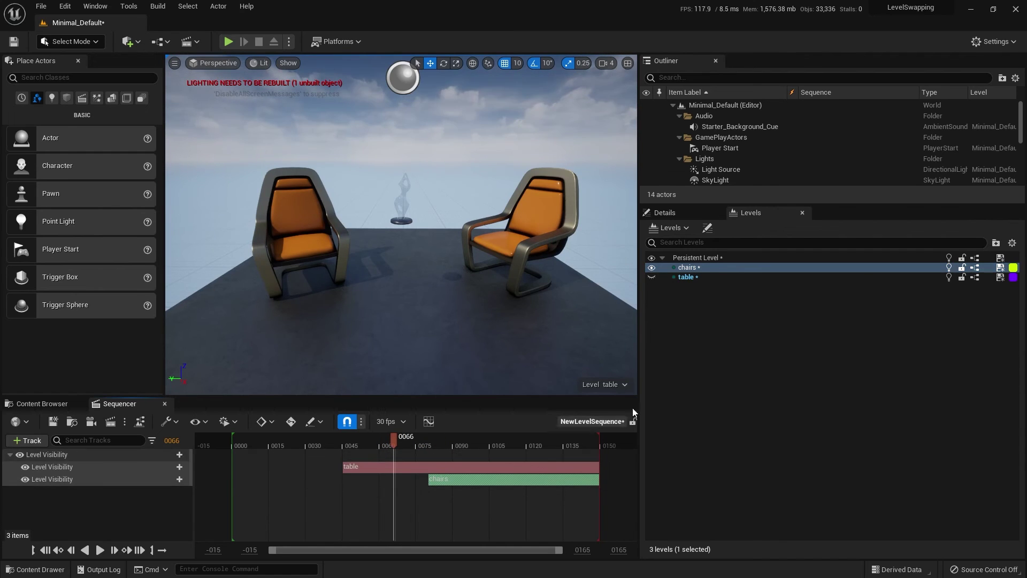
pyautogui.click(651, 268)
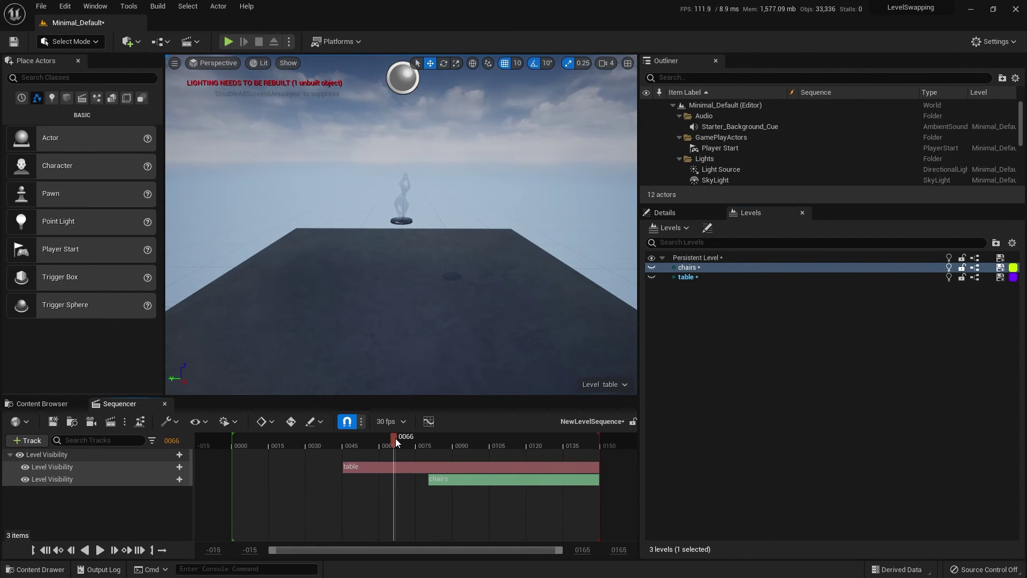
# Step: Scrub the playhead back to frame 23 and play the sequence through the starts of both visibility sections to check the level swap
pyautogui.moveTo(396, 438); pyautogui.dragTo(417, 448)
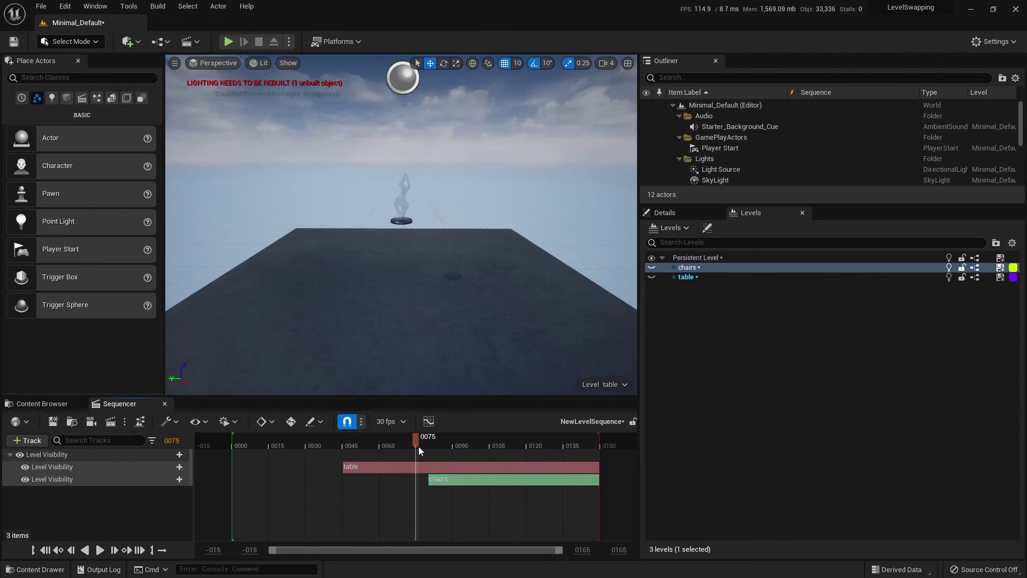
pyautogui.moveTo(417, 439); pyautogui.dragTo(288, 441)
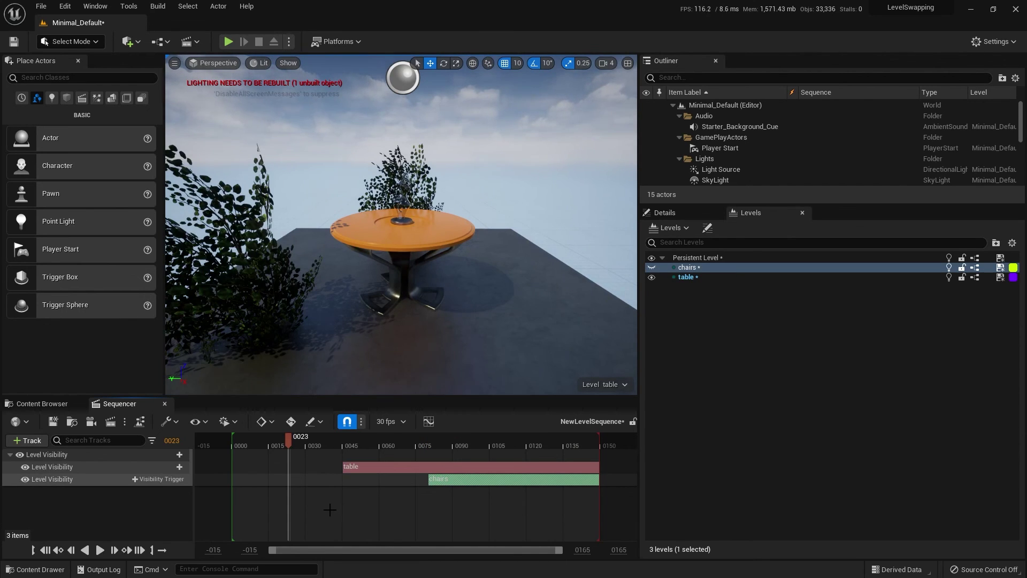
pyautogui.press('space')
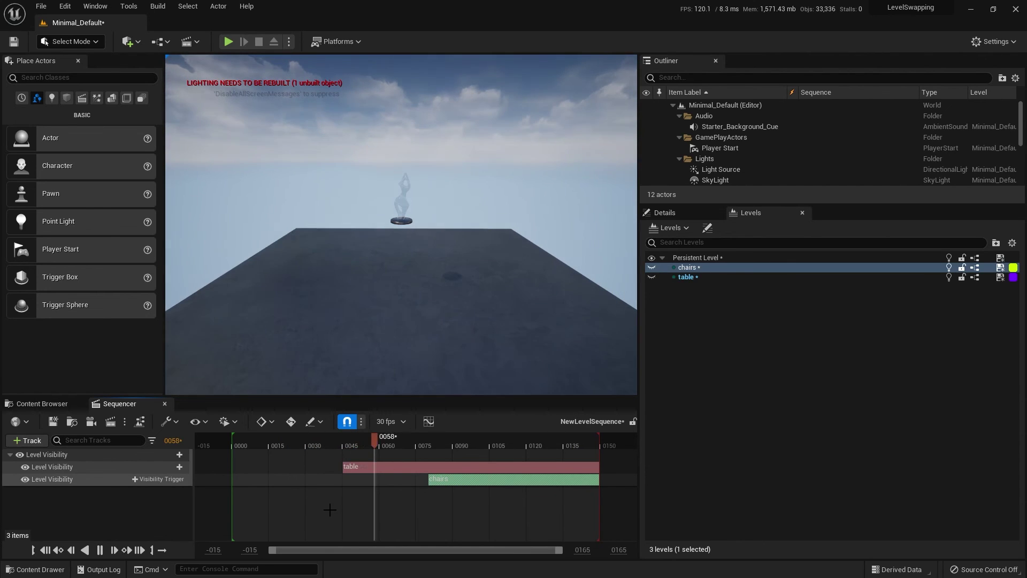
pyautogui.press('space')
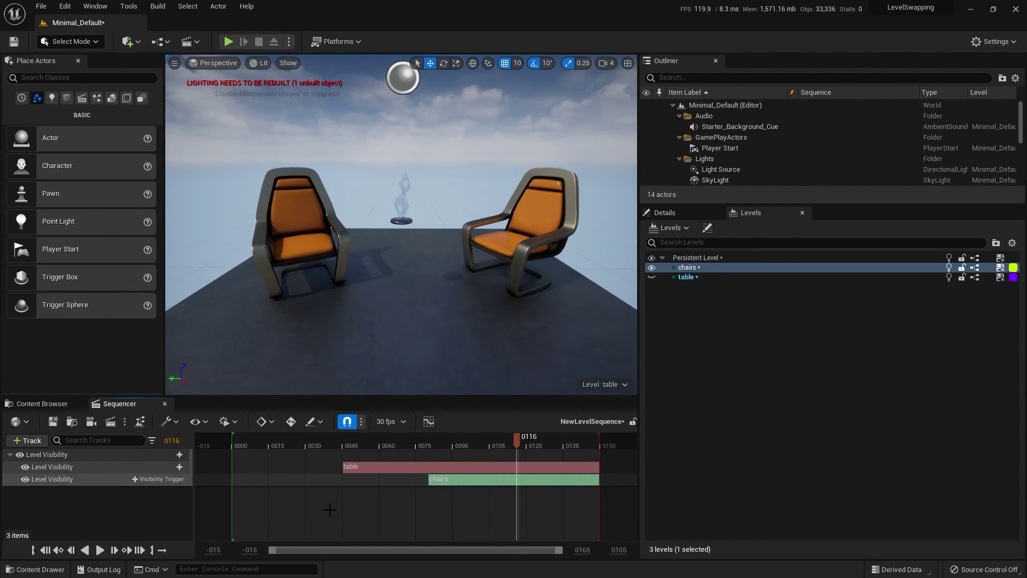